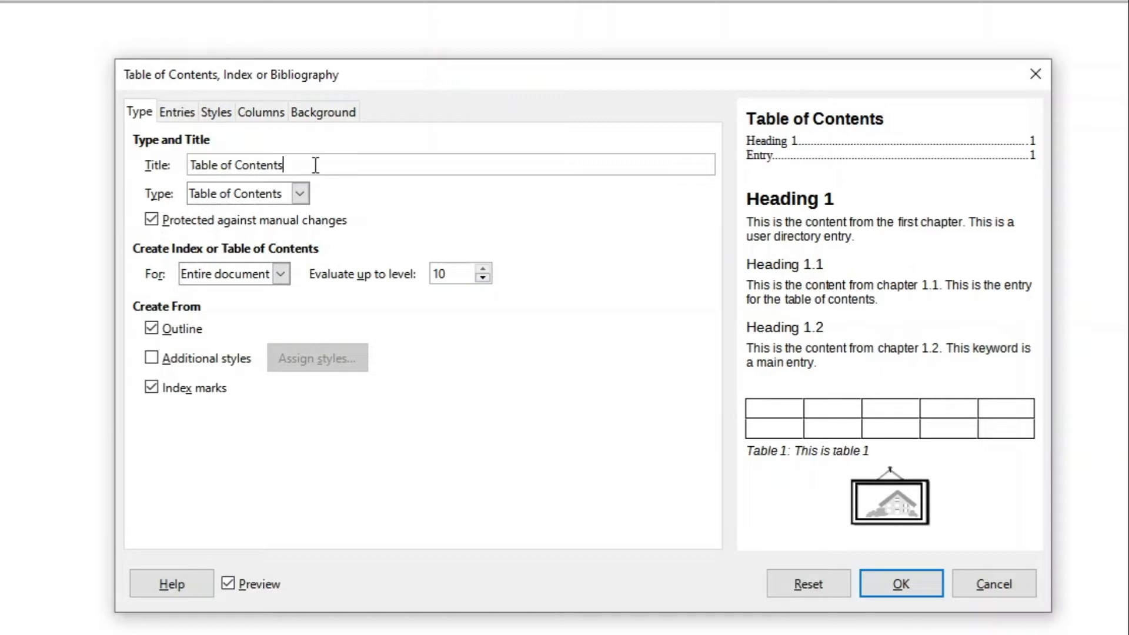
{"action": "left_click_drag", "start_coordinate": [316, 165], "coordinate": [141, 177]}
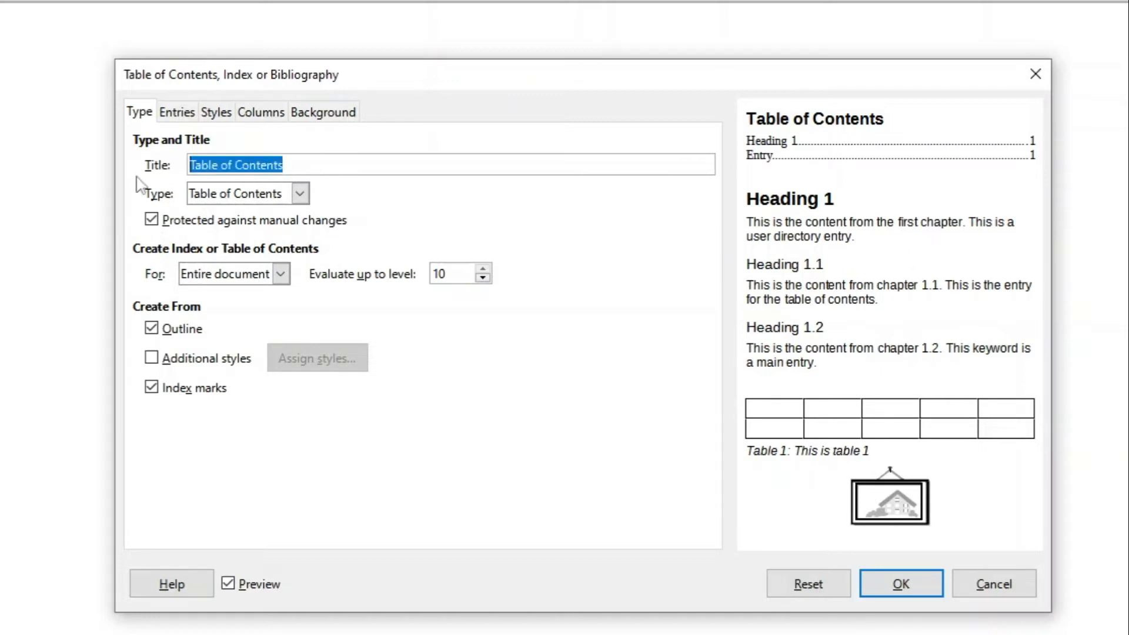
{"action": "left_click", "coordinate": [389, 171]}
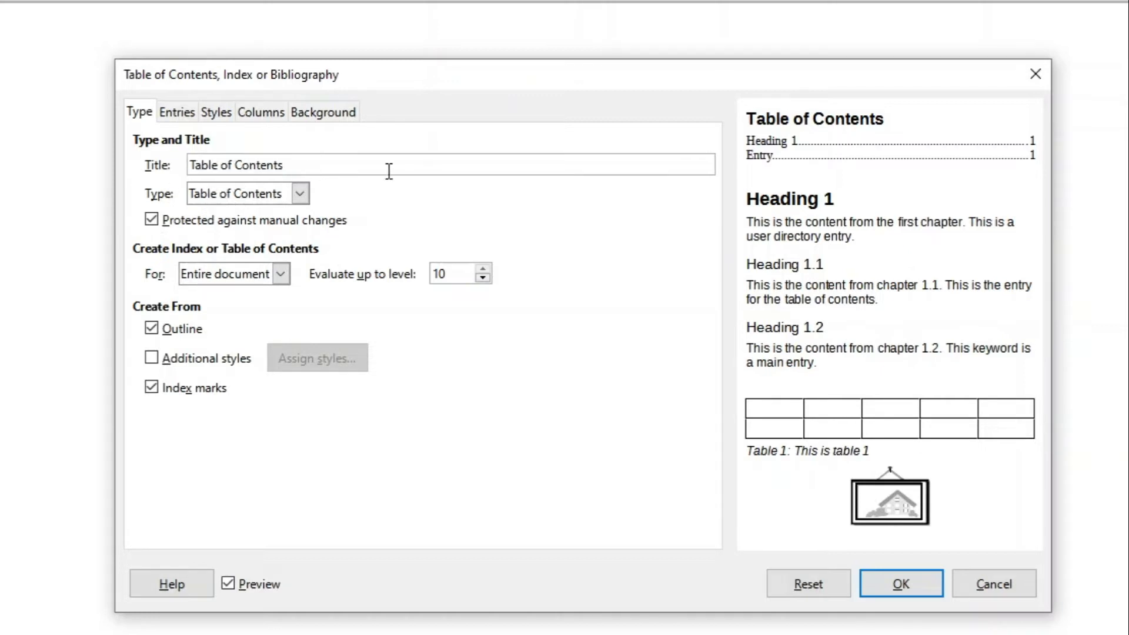
{"action": "left_click", "coordinate": [299, 195]}
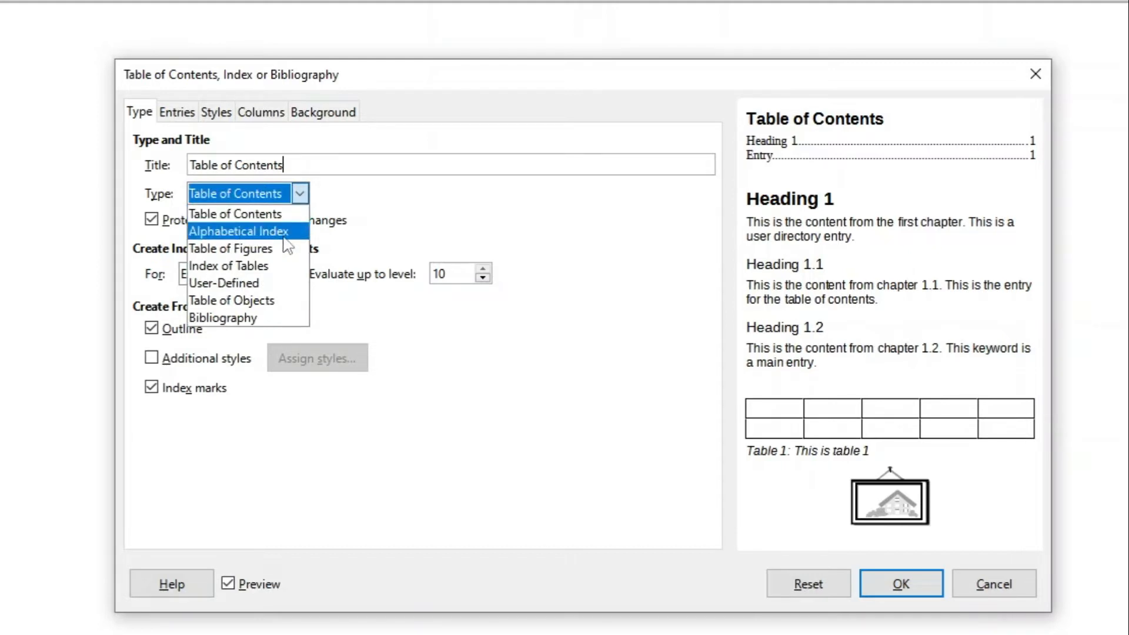
{"action": "left_click", "coordinate": [283, 232]}
{"action": "left_click", "coordinate": [300, 194]}
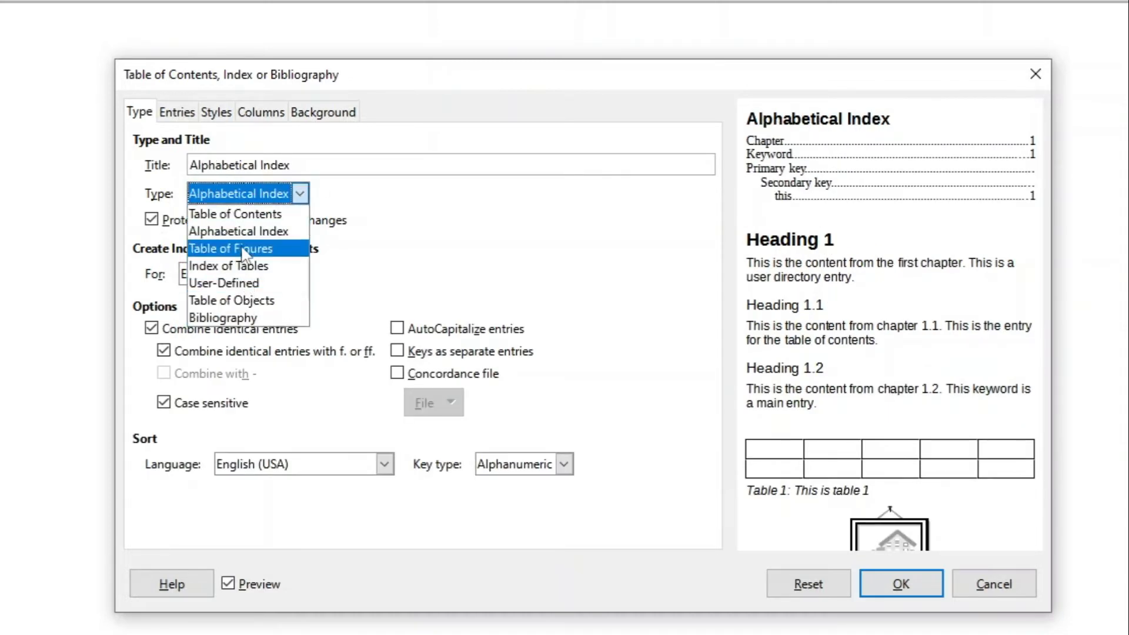
{"action": "left_click", "coordinate": [244, 215]}
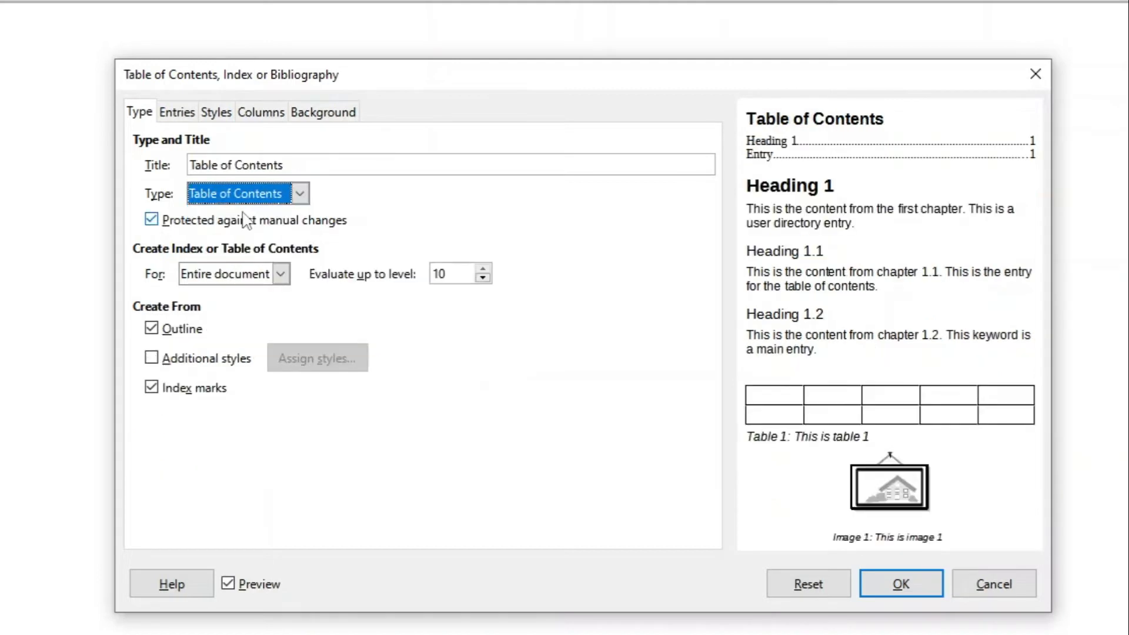
Exclude index marks from the table of contents and review its entry structure, style assignments and column settings.
{"action": "left_click", "coordinate": [152, 390]}
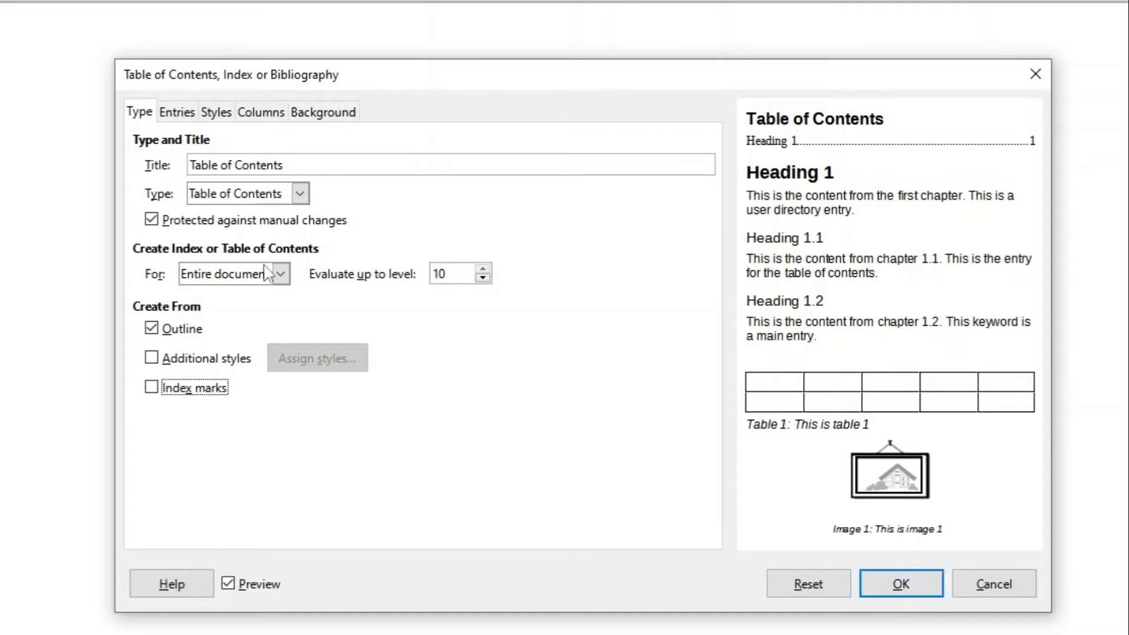
{"action": "left_click", "coordinate": [174, 113]}
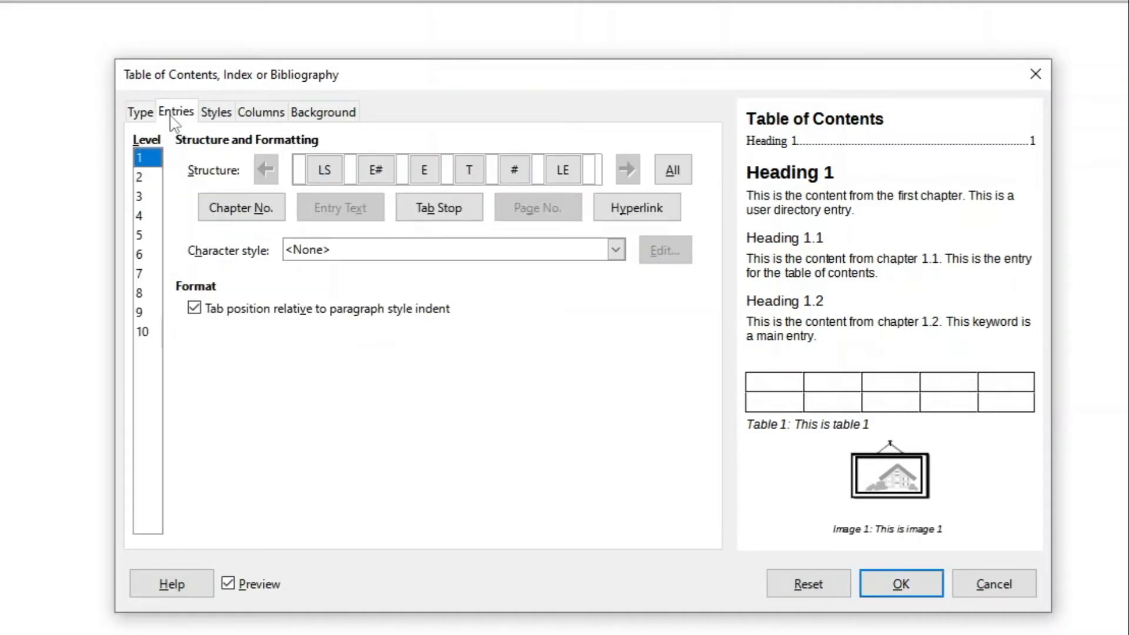
{"action": "left_click", "coordinate": [223, 119]}
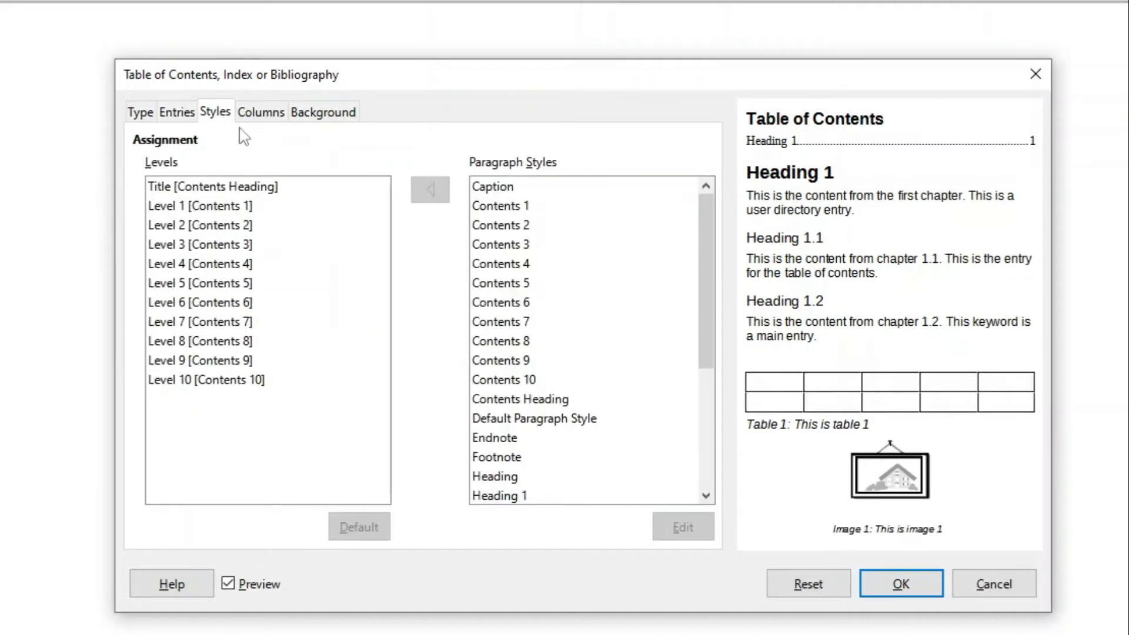
{"action": "left_click", "coordinate": [257, 117]}
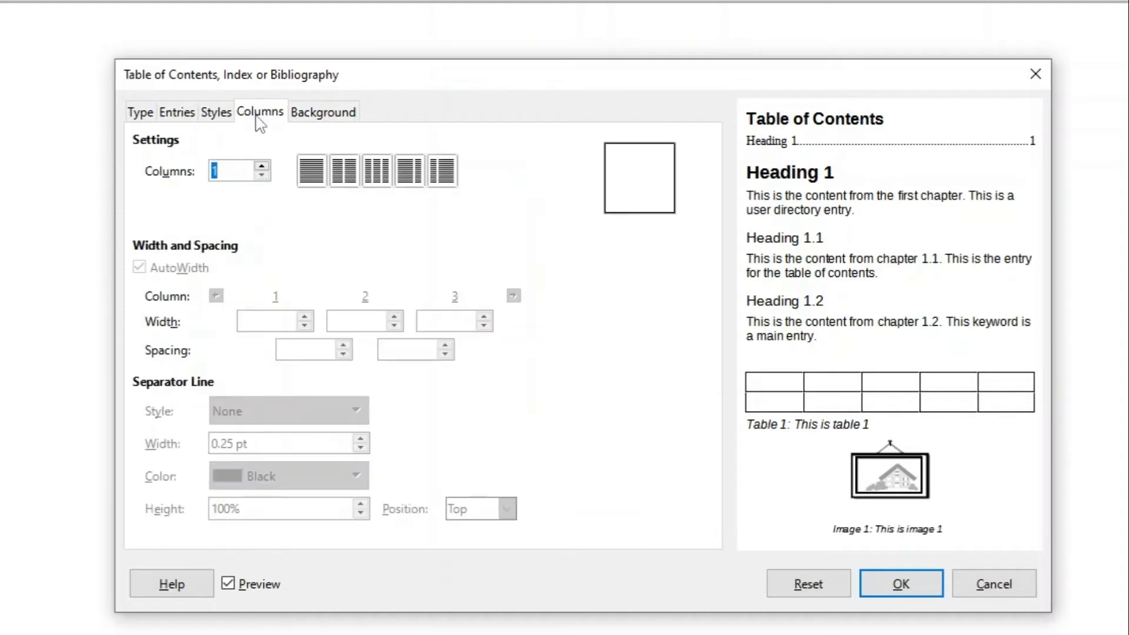
Give the table of contents a solid green background, hex 77bc65, and insert it into the document.
{"action": "left_click", "coordinate": [313, 117]}
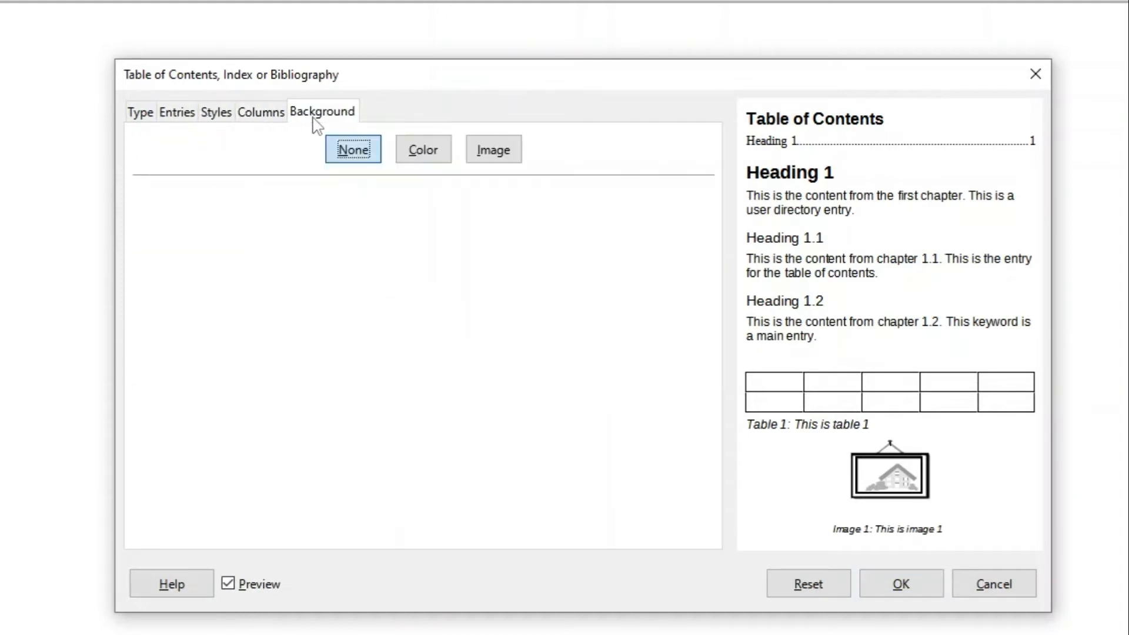
{"action": "left_click", "coordinate": [424, 156]}
{"action": "left_click", "coordinate": [234, 326]}
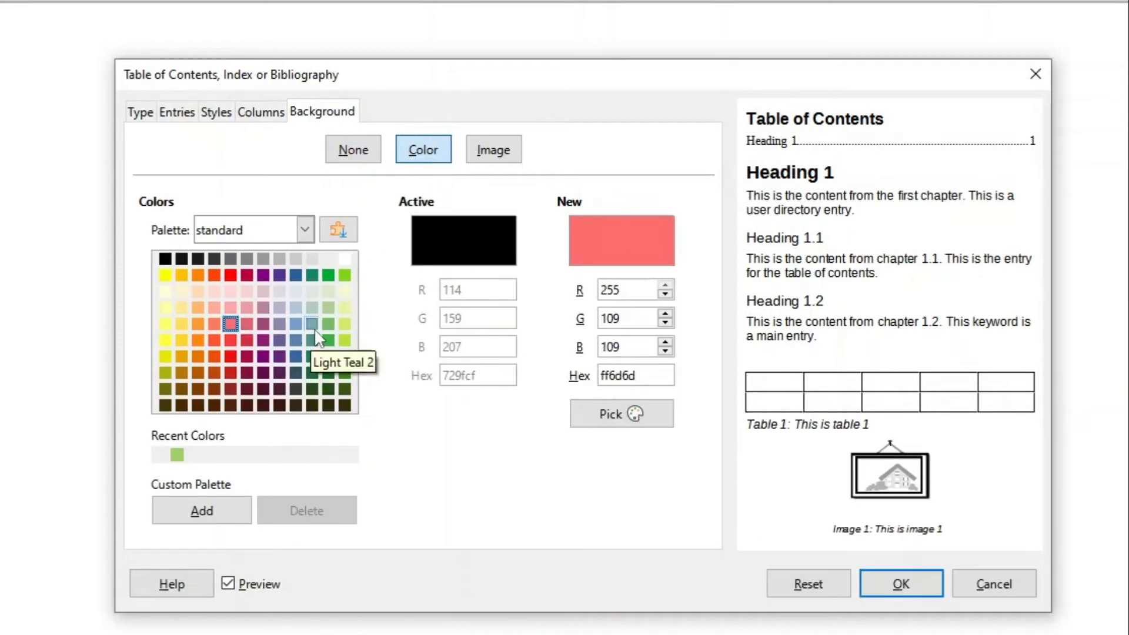
{"action": "left_click", "coordinate": [327, 323]}
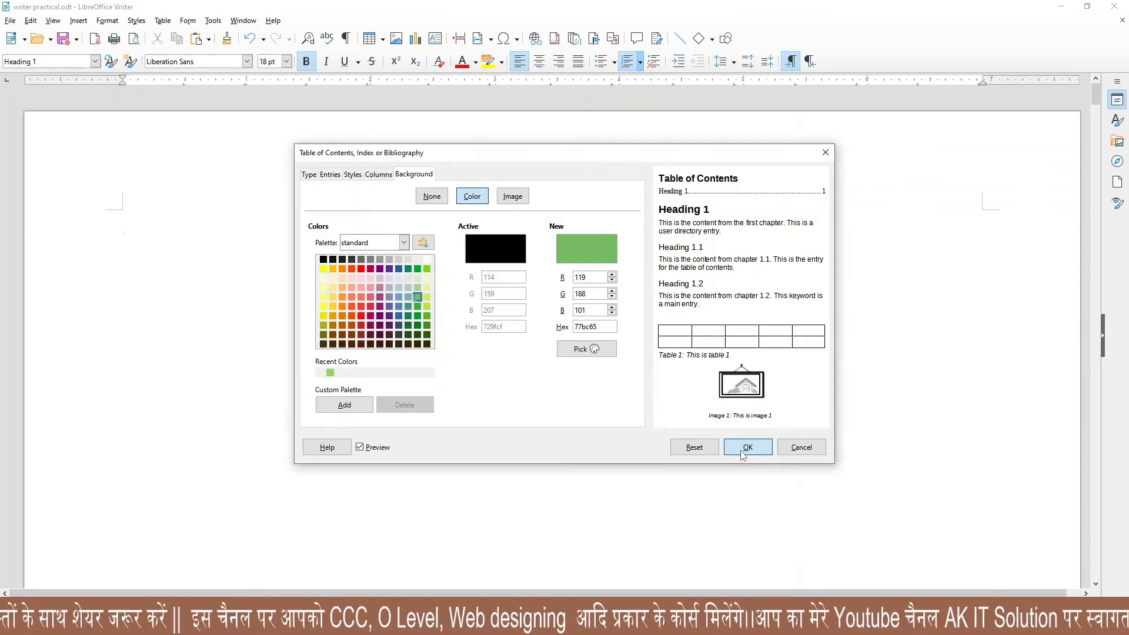
{"action": "left_click", "coordinate": [901, 583]}
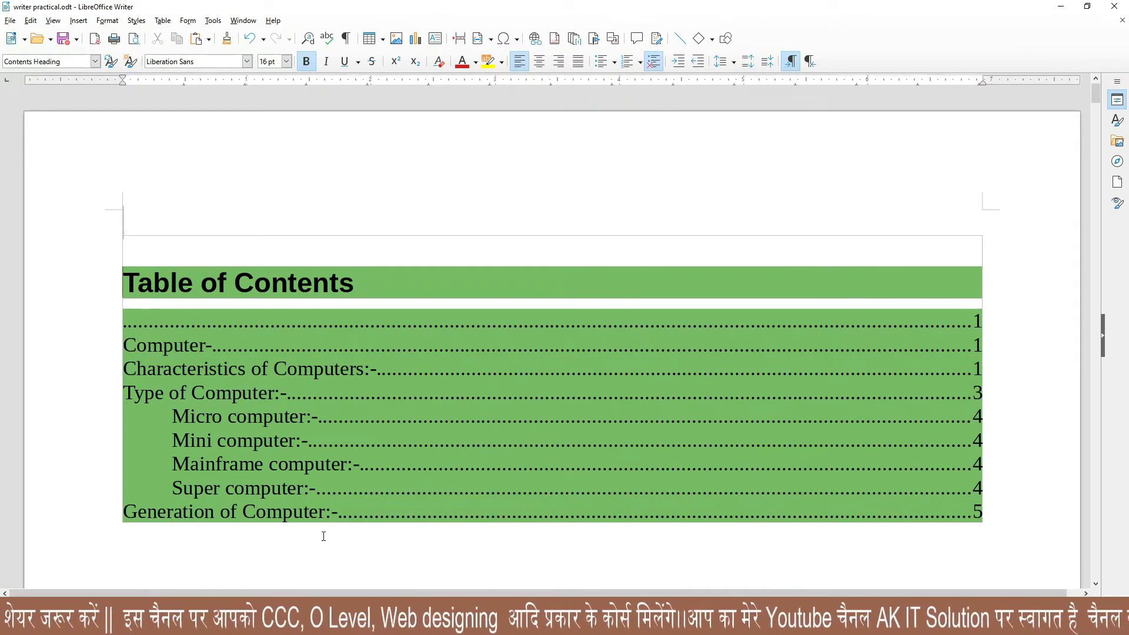
Follow the Micro computer entry's link in the table of contents to check its section and the Mini computer heading.
{"action": "scroll", "coordinate": [325, 531], "scroll_direction": "down", "scroll_amount": 3}
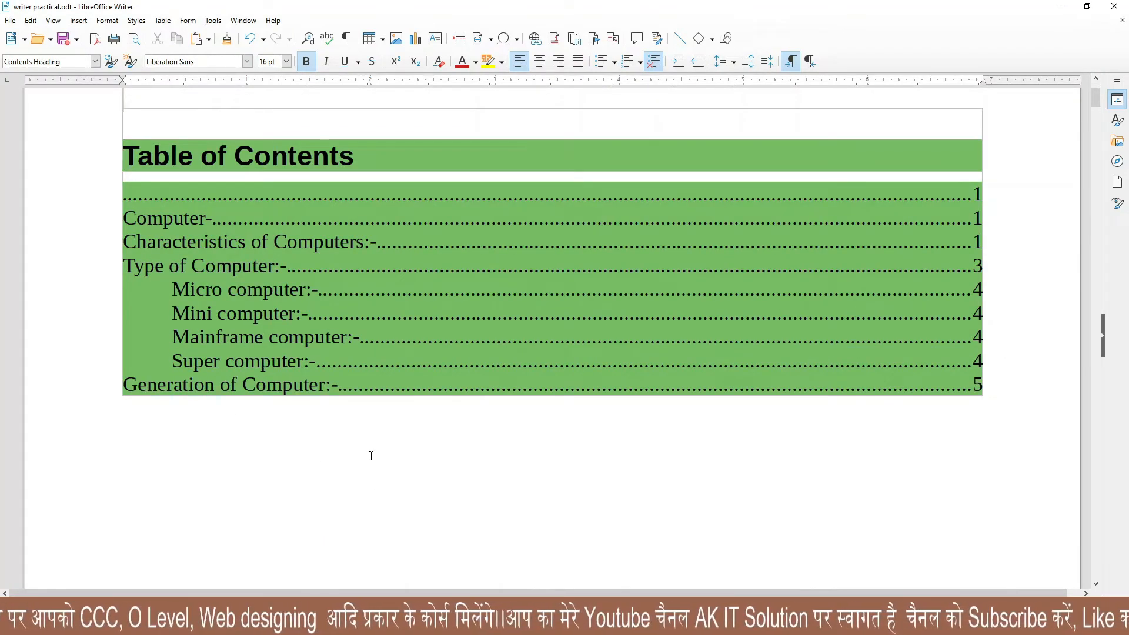
{"action": "left_click", "coordinate": [372, 455]}
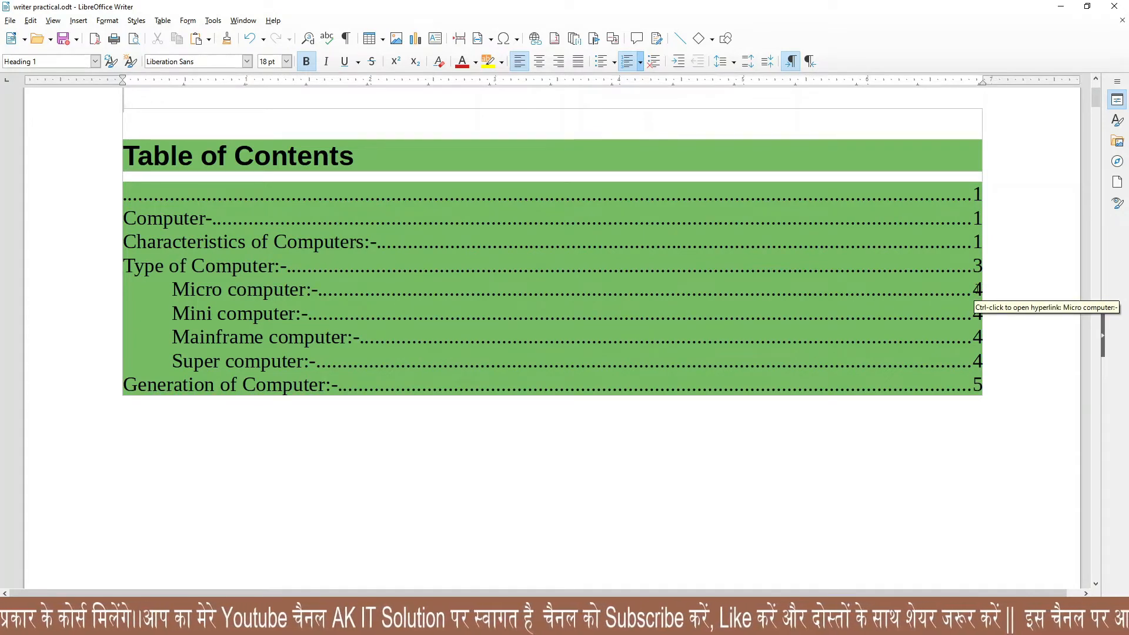
{"action": "left_click", "coordinate": [977, 296], "text": "ctrl"}
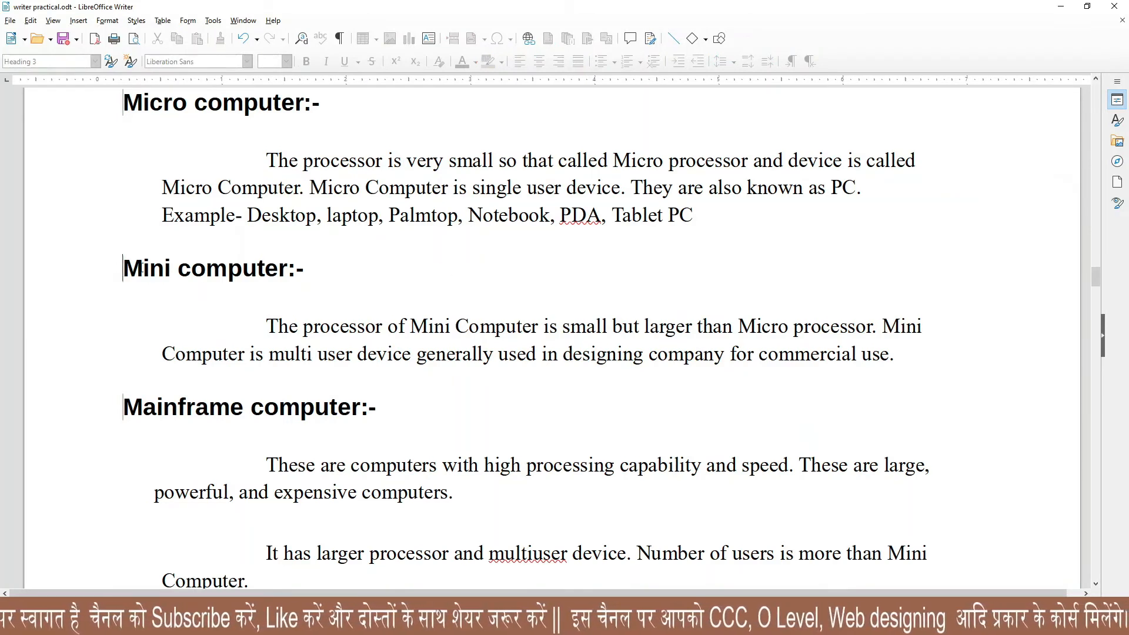
{"action": "mouse_move", "coordinate": [123, 268]}
{"action": "left_mouse_down"}
{"action": "mouse_move", "coordinate": [354, 268]}
{"action": "mouse_move", "coordinate": [119, 272]}
{"action": "left_mouse_up"}
{"action": "left_click", "coordinate": [354, 268]}
{"action": "left_click", "coordinate": [330, 268]}
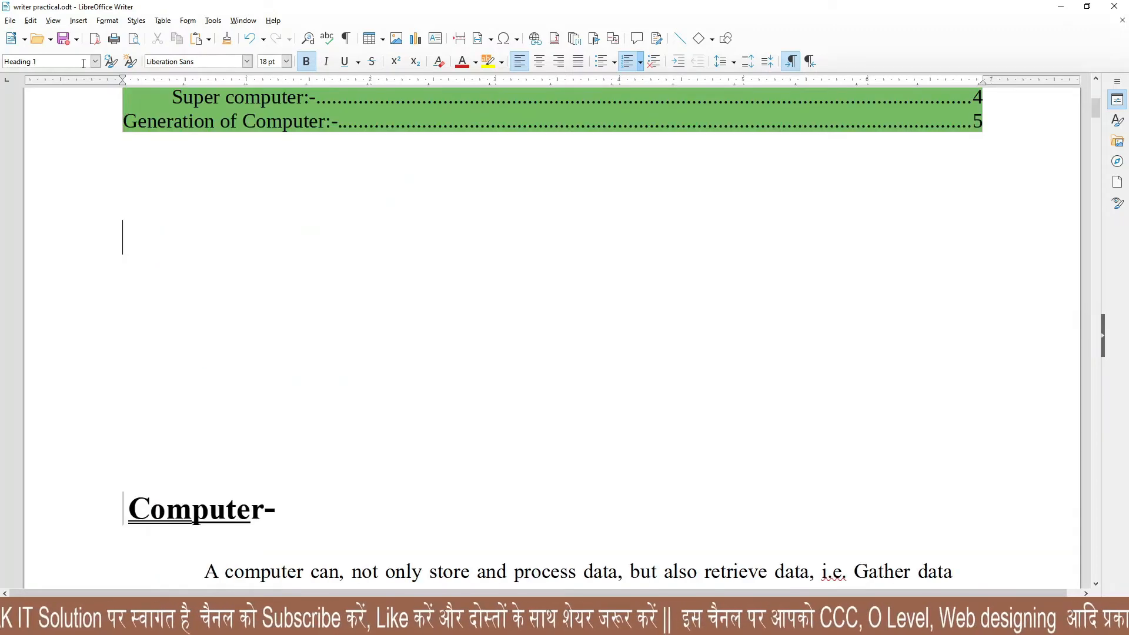
{"action": "left_click", "coordinate": [78, 21]}
{"action": "mouse_move", "coordinate": [141, 347]}
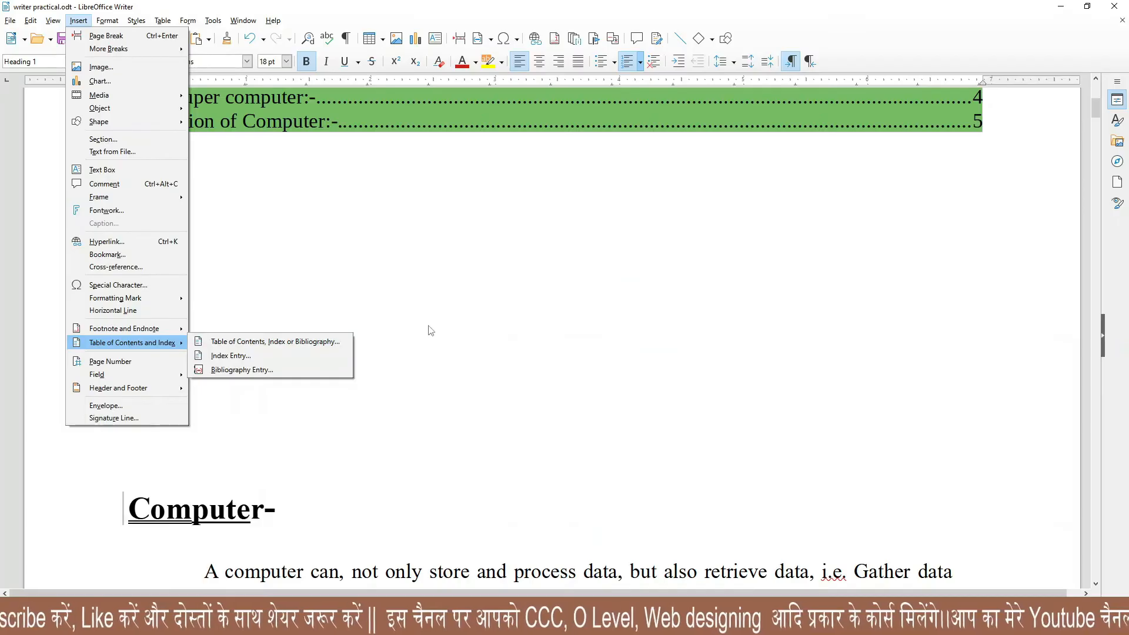
{"action": "left_click", "coordinate": [949, 216]}
Mark the bold word "compute" in the second paragraph under the Computer heading as an Alphabetical Index entry.
{"action": "scroll", "coordinate": [949, 217], "scroll_direction": "down", "scroll_amount": 8}
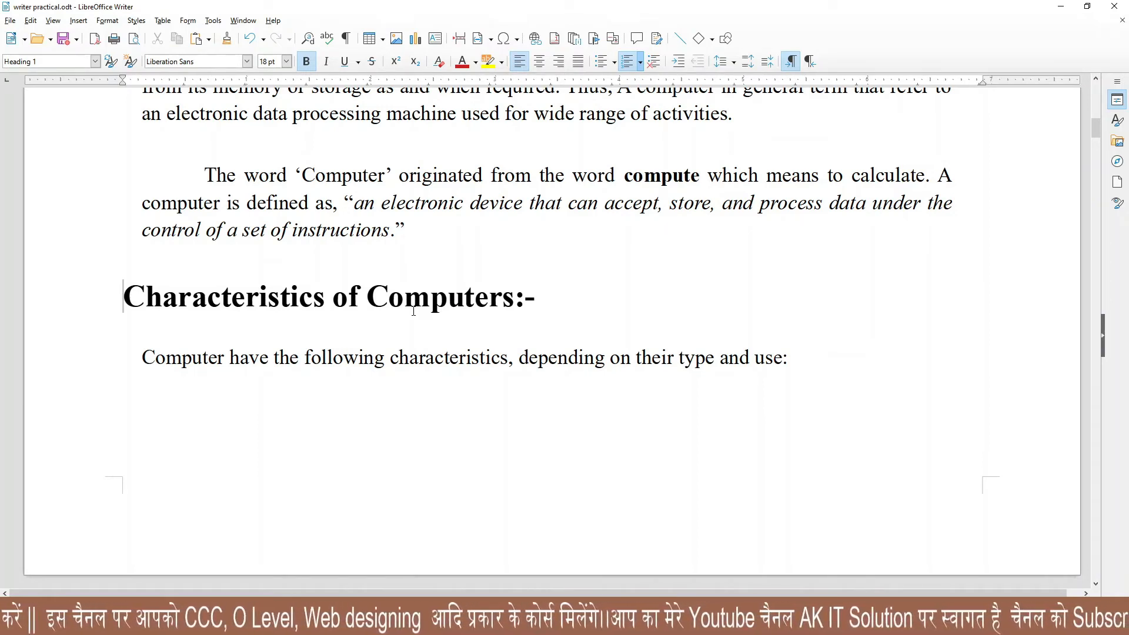
{"action": "scroll", "coordinate": [414, 311], "scroll_direction": "up", "scroll_amount": 3}
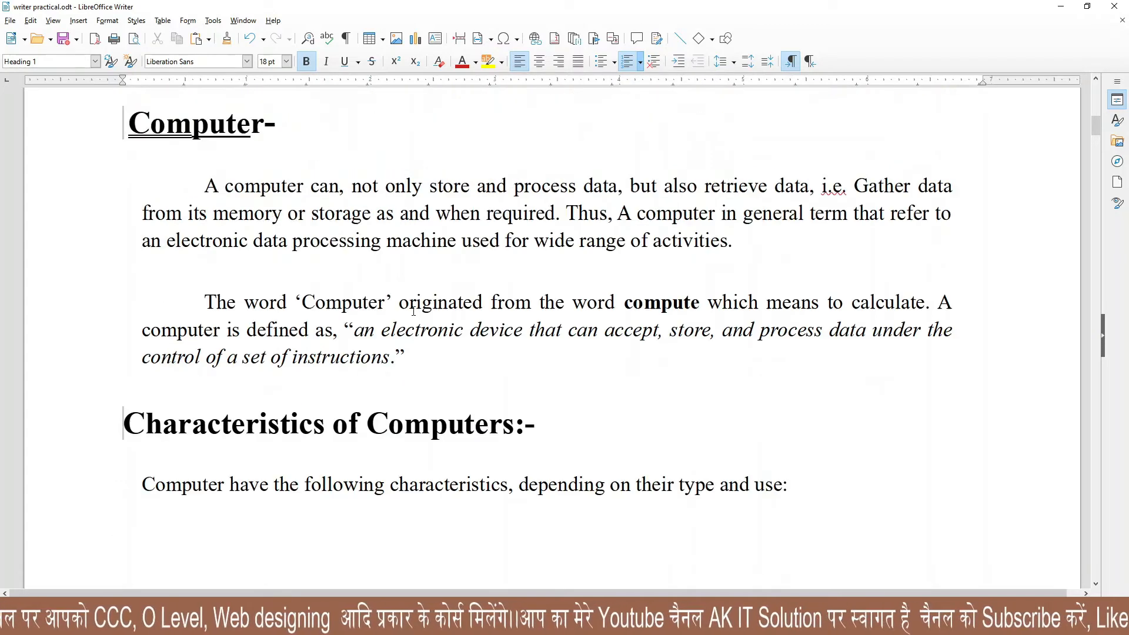
{"action": "scroll", "coordinate": [414, 311], "scroll_direction": "up", "scroll_amount": 1}
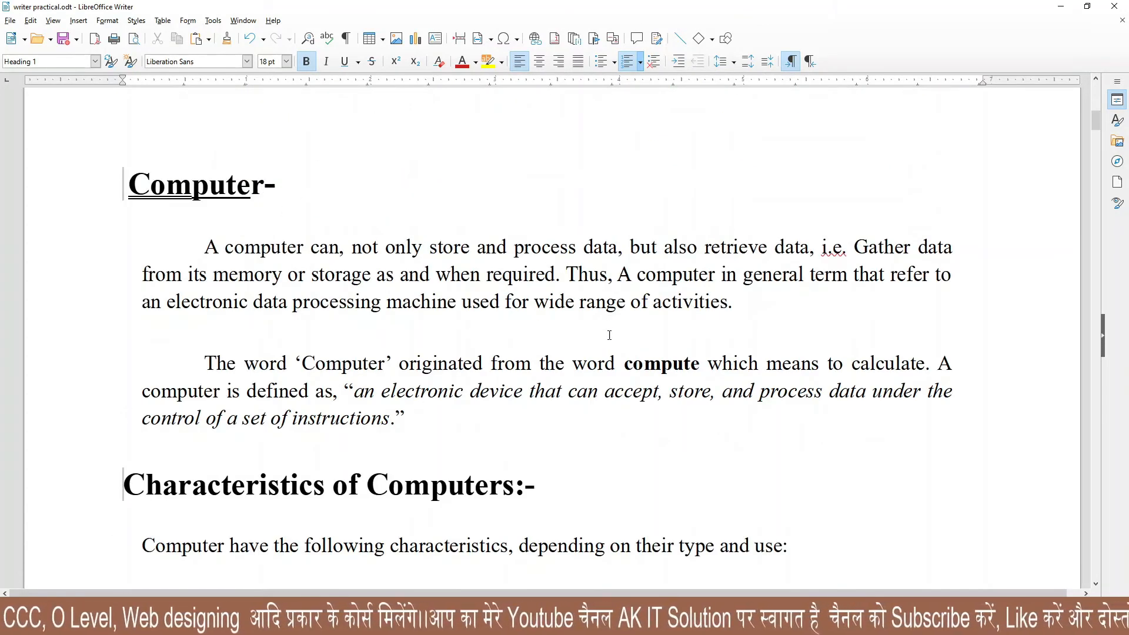
{"action": "scroll", "coordinate": [610, 335], "scroll_direction": "down", "scroll_amount": 1}
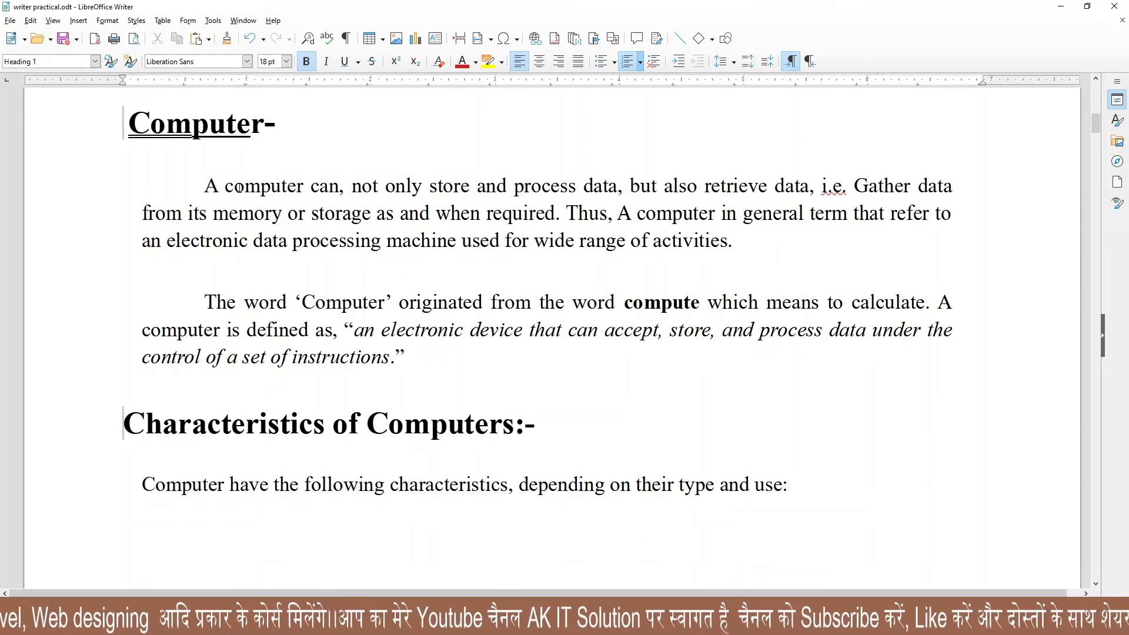
{"action": "double_click", "coordinate": [625, 301]}
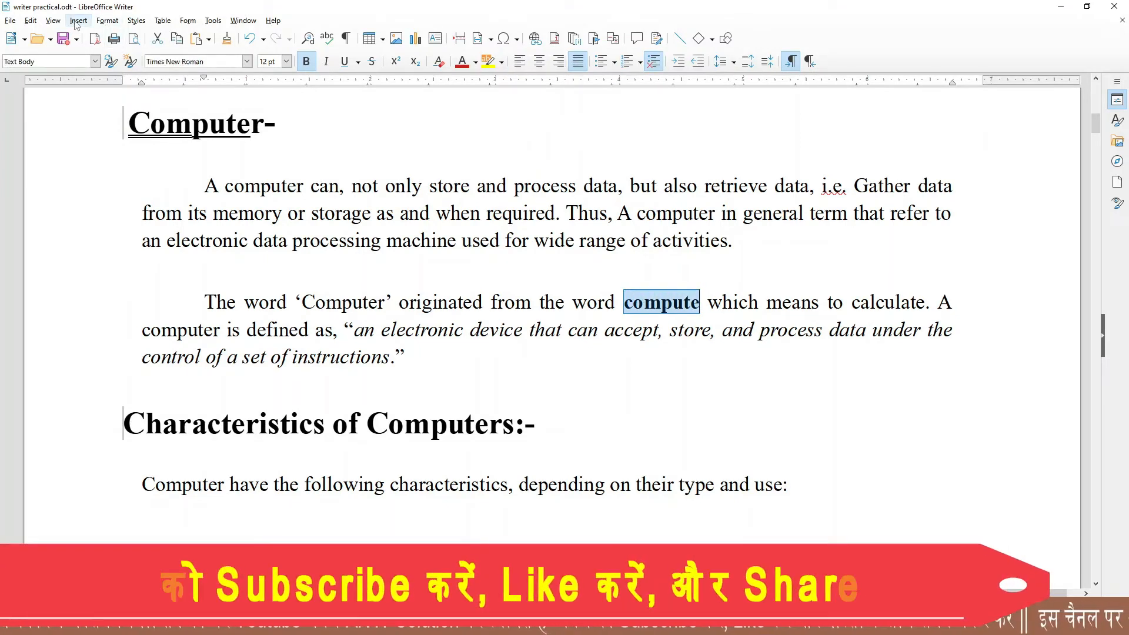
{"action": "left_click", "coordinate": [77, 22]}
{"action": "mouse_move", "coordinate": [131, 379]}
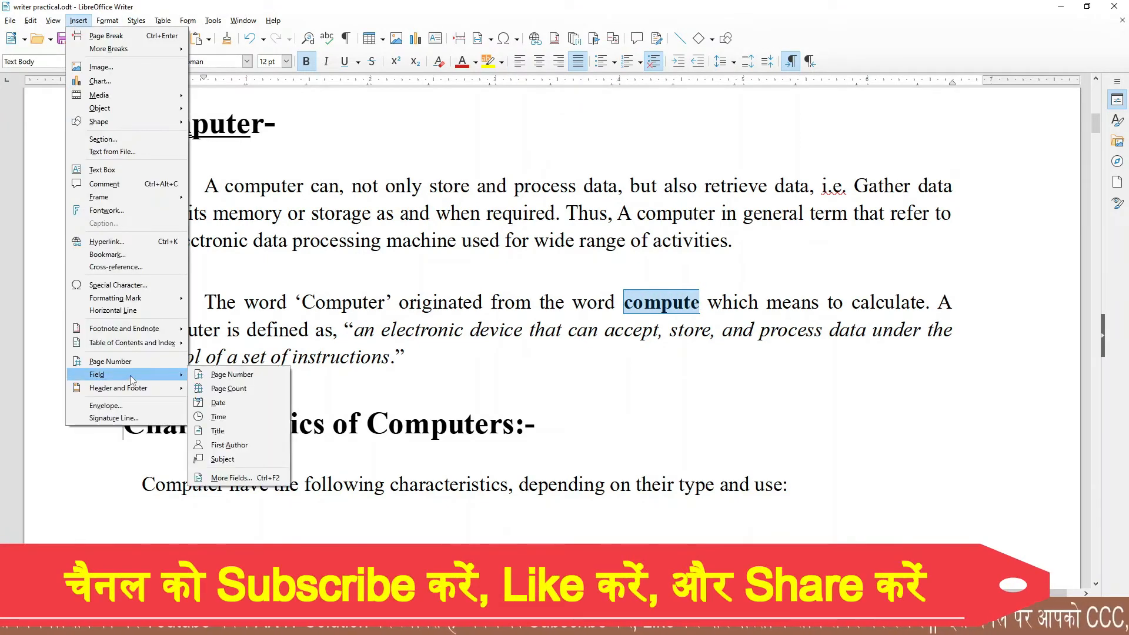
{"action": "mouse_move", "coordinate": [136, 339]}
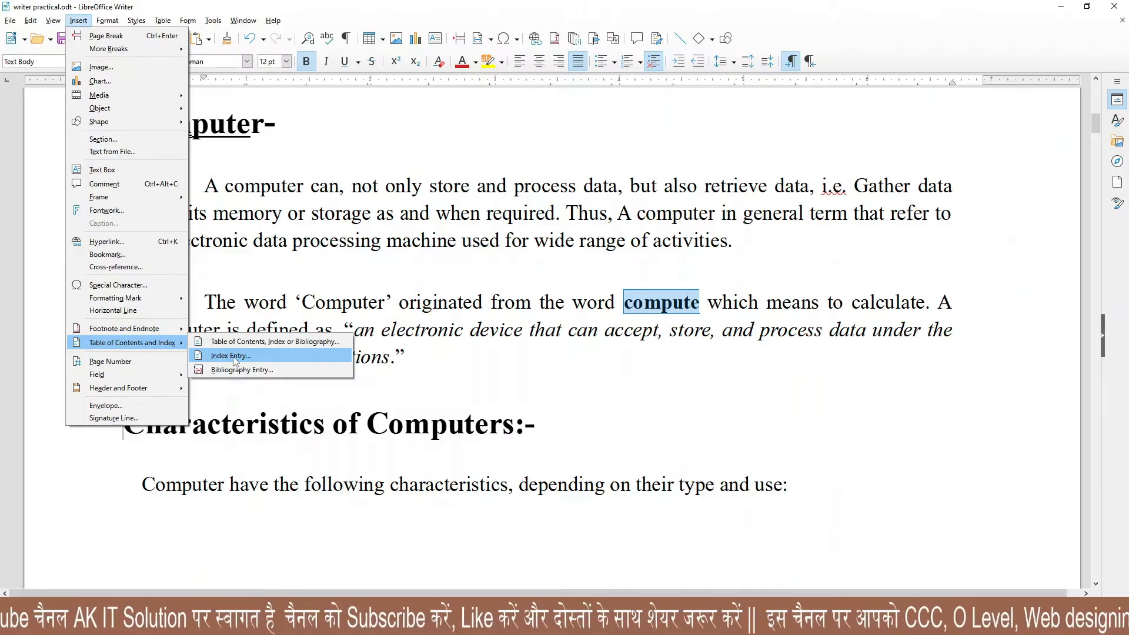
{"action": "left_click", "coordinate": [568, 338]}
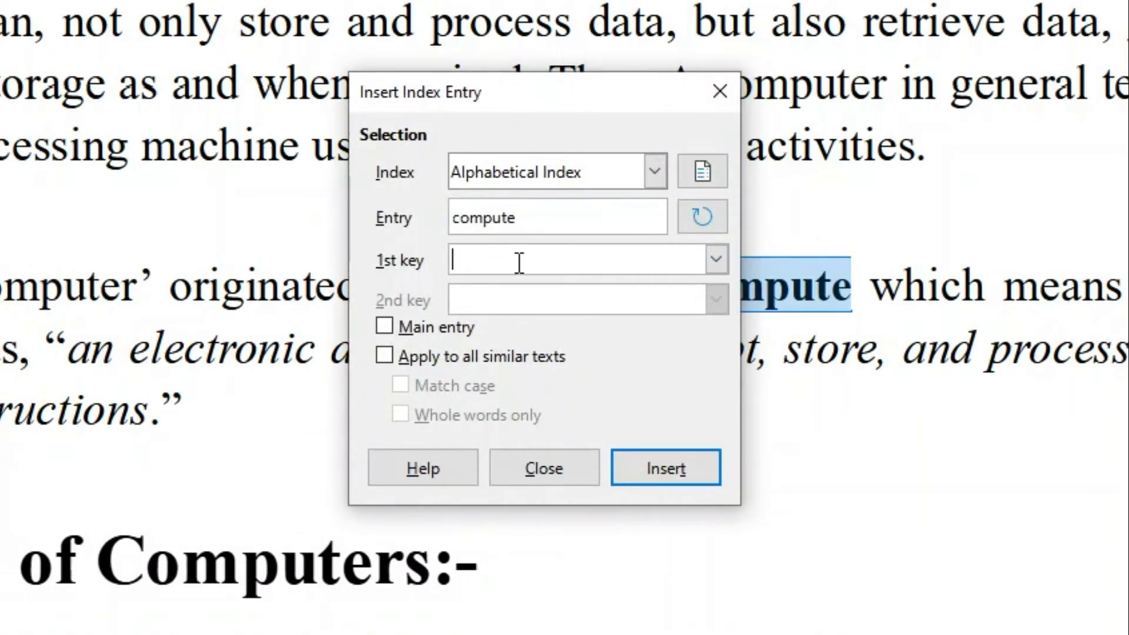
{"action": "left_click", "coordinate": [646, 469]}
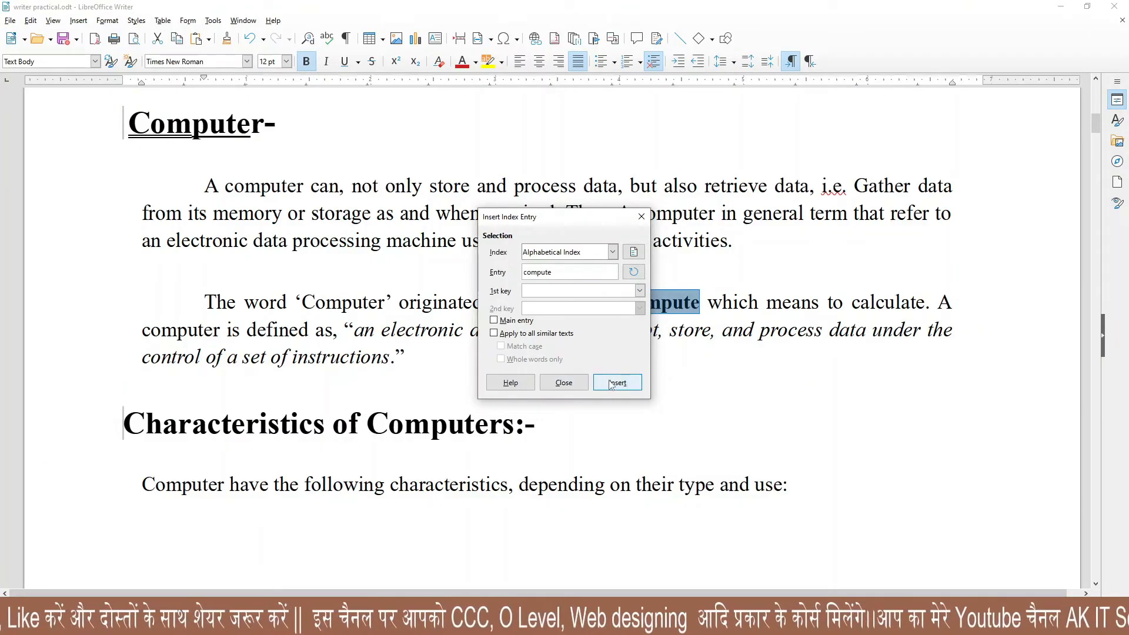
{"action": "left_click", "coordinate": [562, 383]}
Mark the word "retrieve" in the first paragraph under the Computer heading as an Alphabetical Index entry.
{"action": "scroll", "coordinate": [561, 369], "scroll_direction": "down", "scroll_amount": 5}
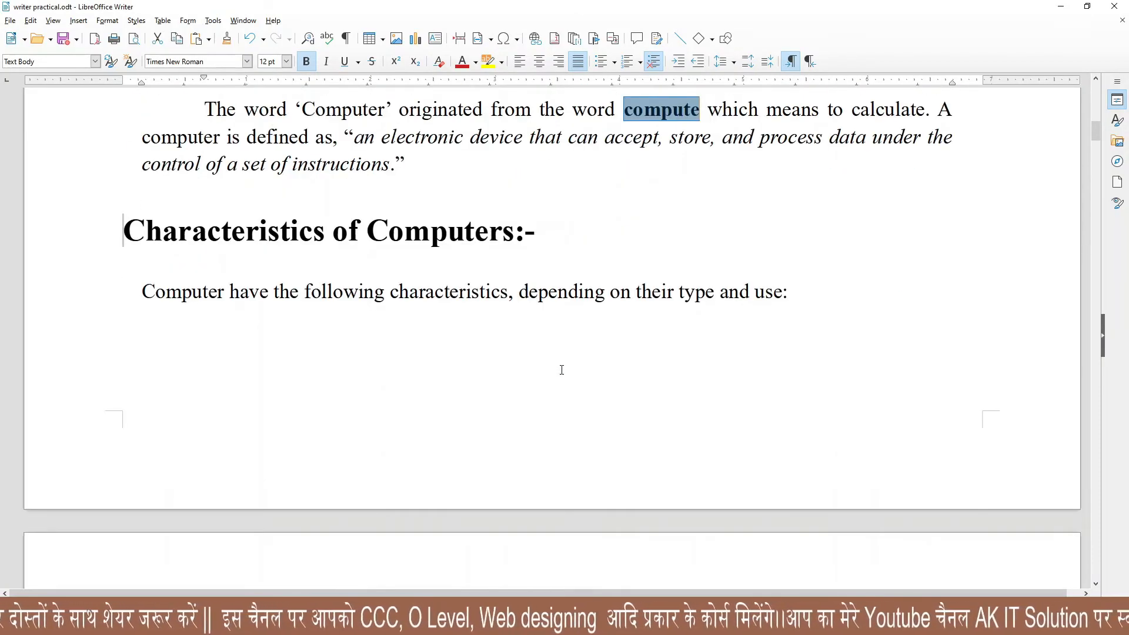
{"action": "scroll", "coordinate": [562, 370], "scroll_direction": "up", "scroll_amount": 6}
{"action": "left_click_drag", "start_coordinate": [705, 249], "coordinate": [769, 252]}
{"action": "left_click", "coordinate": [78, 21]}
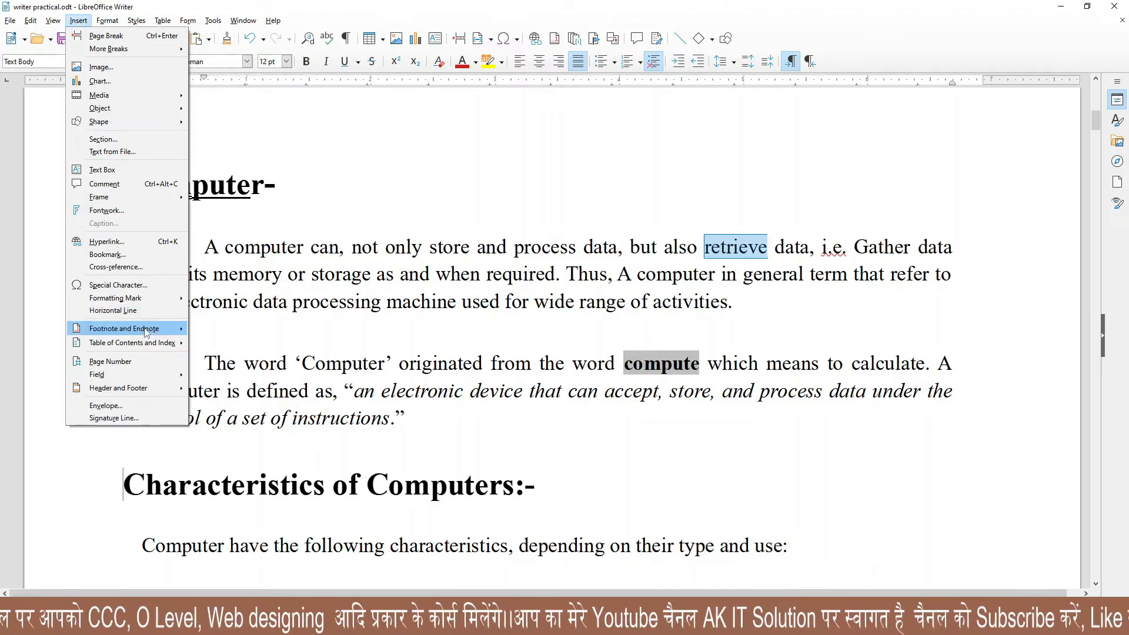
{"action": "mouse_move", "coordinate": [147, 343]}
{"action": "left_click", "coordinate": [229, 356]}
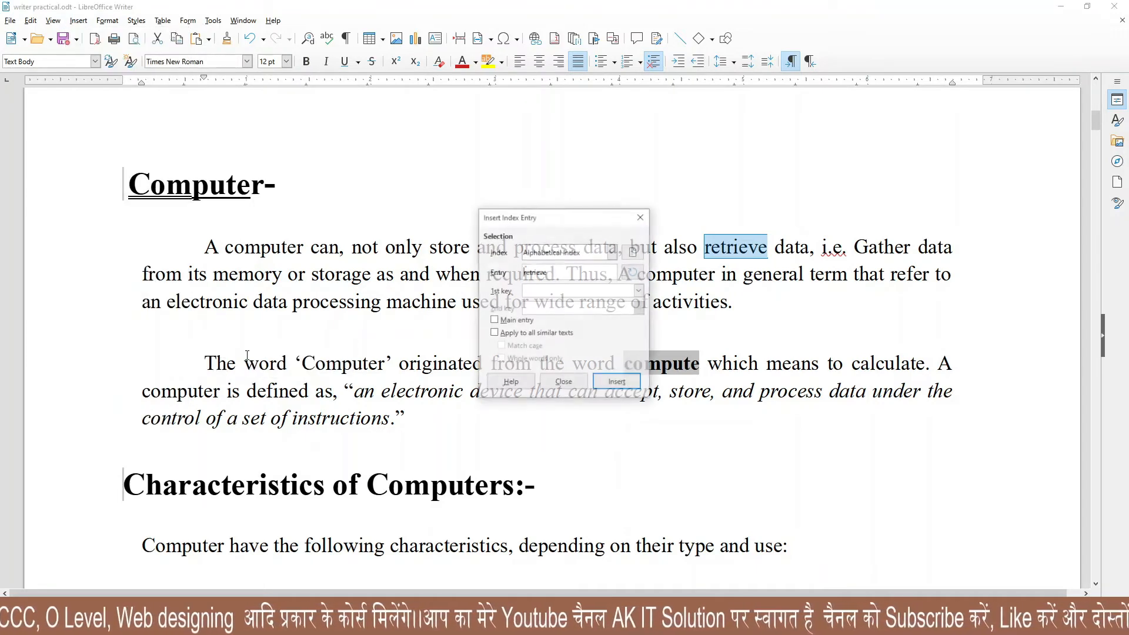
{"action": "left_click", "coordinate": [618, 383]}
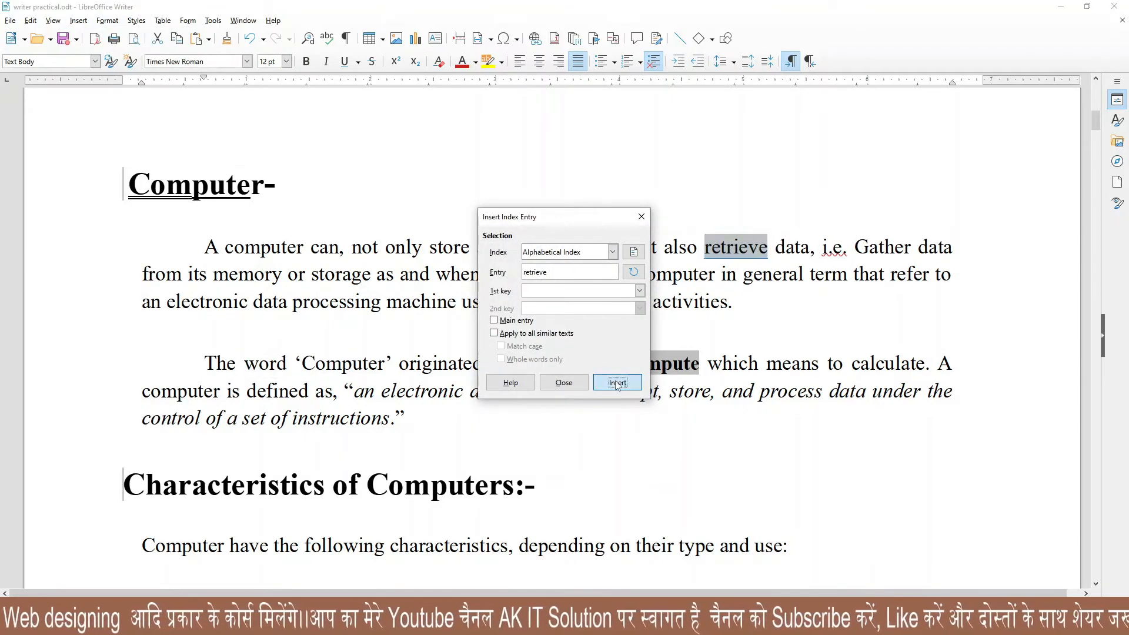
{"action": "left_click", "coordinate": [572, 388]}
Mark the word "calculate" in the second paragraph under the Computer heading as an Alphabetical Index entry.
{"action": "scroll", "coordinate": [846, 245], "scroll_direction": "down", "scroll_amount": 2}
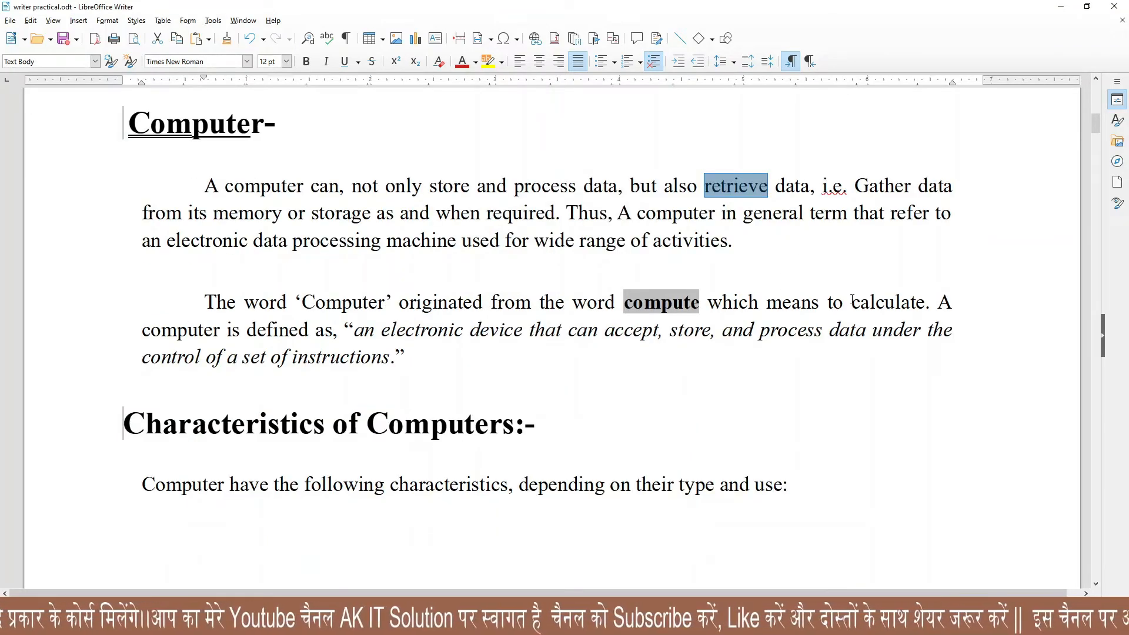
{"action": "left_click_drag", "start_coordinate": [852, 306], "coordinate": [908, 305]}
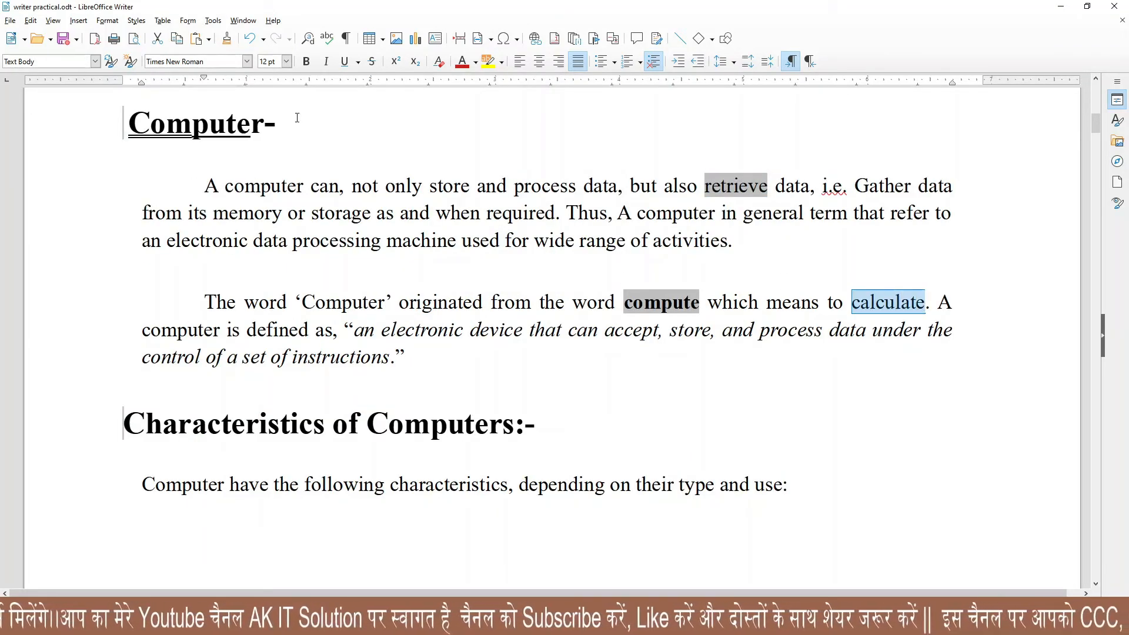
{"action": "left_click", "coordinate": [78, 21]}
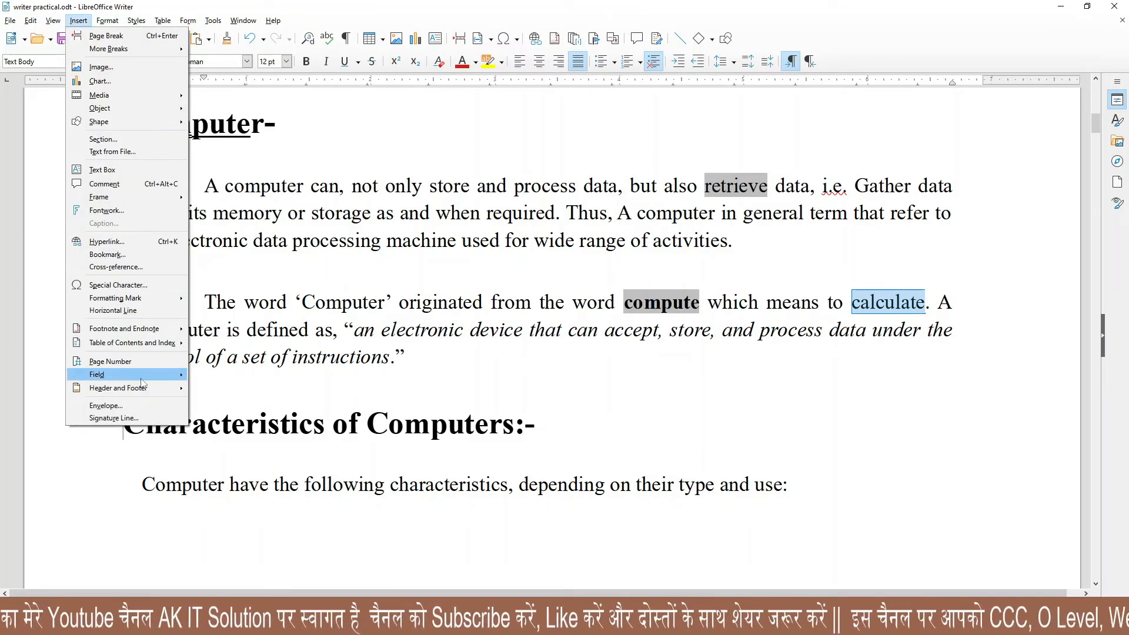
{"action": "mouse_move", "coordinate": [168, 343]}
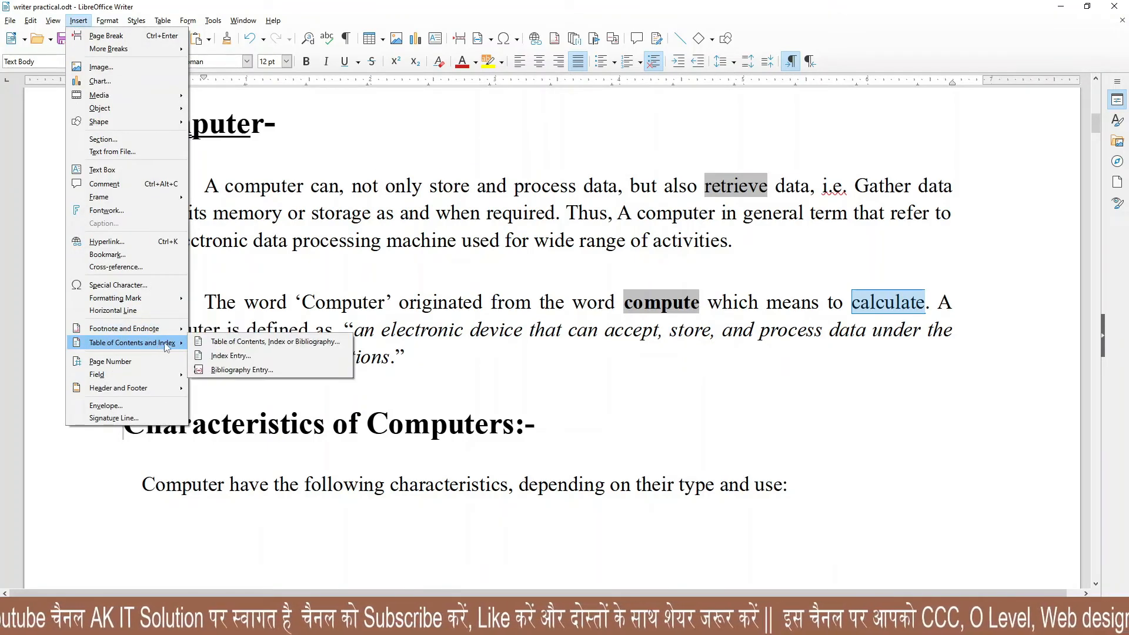
{"action": "left_click", "coordinate": [231, 356]}
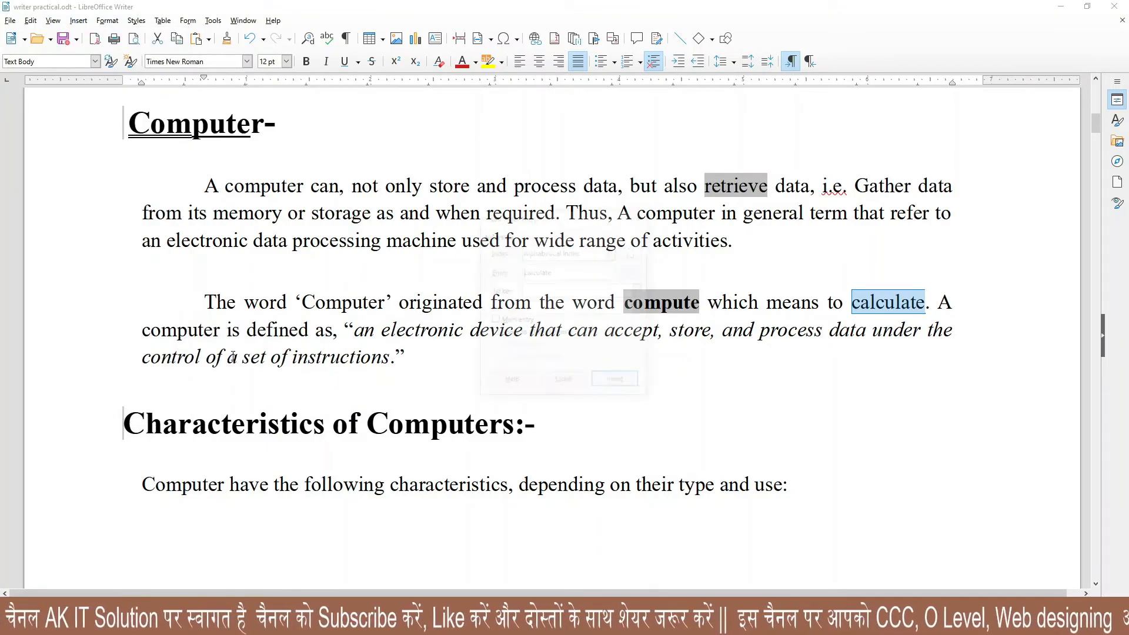
{"action": "left_click", "coordinate": [616, 385]}
{"action": "left_click", "coordinate": [564, 383]}
Mark the word "instructions" in the paragraph under the Speed heading as an Alphabetical Index entry.
{"action": "scroll", "coordinate": [458, 345], "scroll_direction": "down", "scroll_amount": 10}
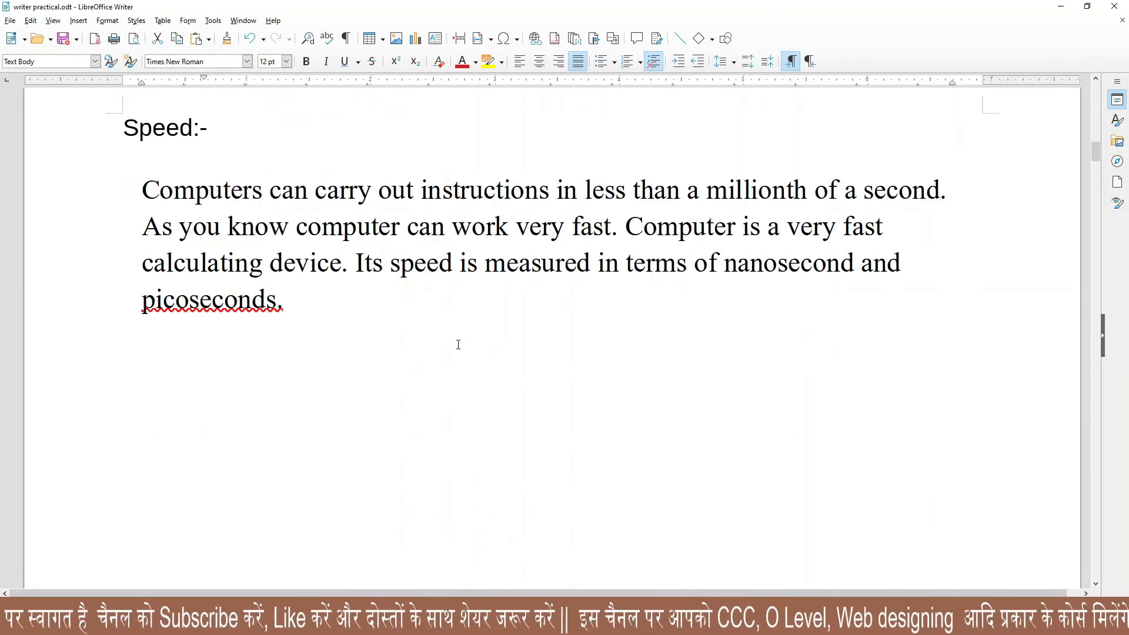
{"action": "scroll", "coordinate": [358, 293], "scroll_direction": "up", "scroll_amount": 3}
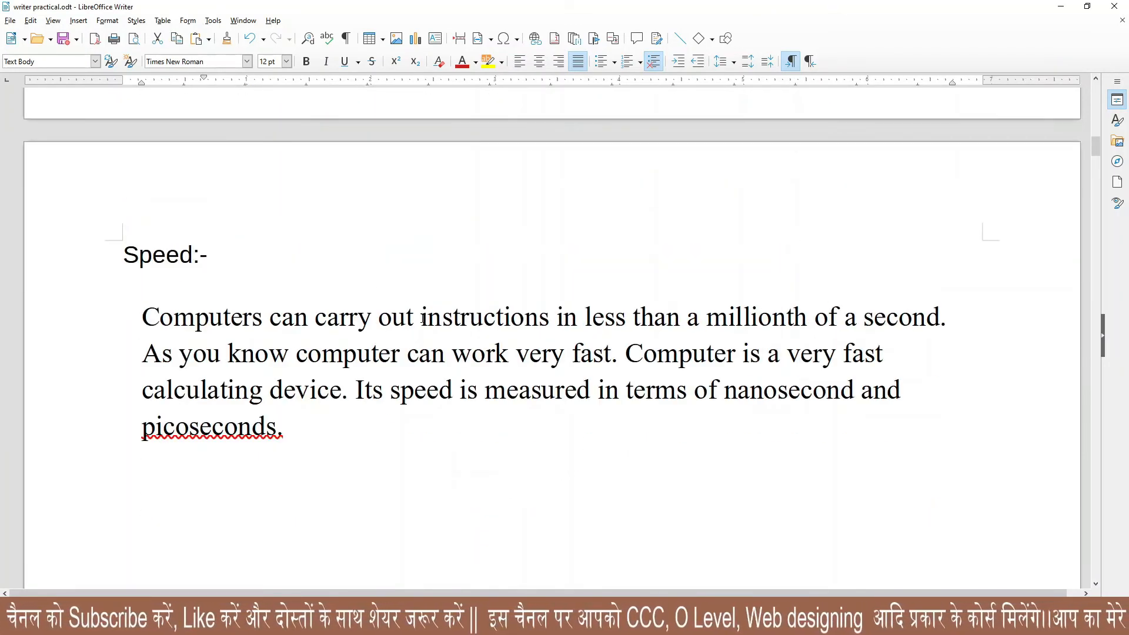
{"action": "left_click_drag", "start_coordinate": [422, 319], "coordinate": [550, 320]}
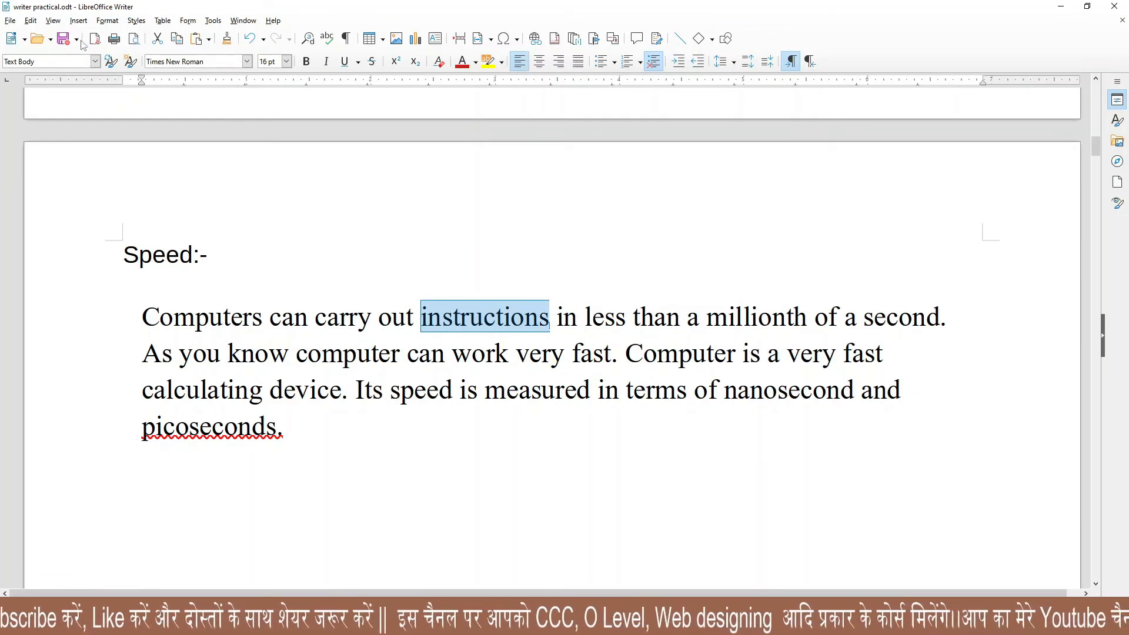
{"action": "left_click", "coordinate": [79, 21]}
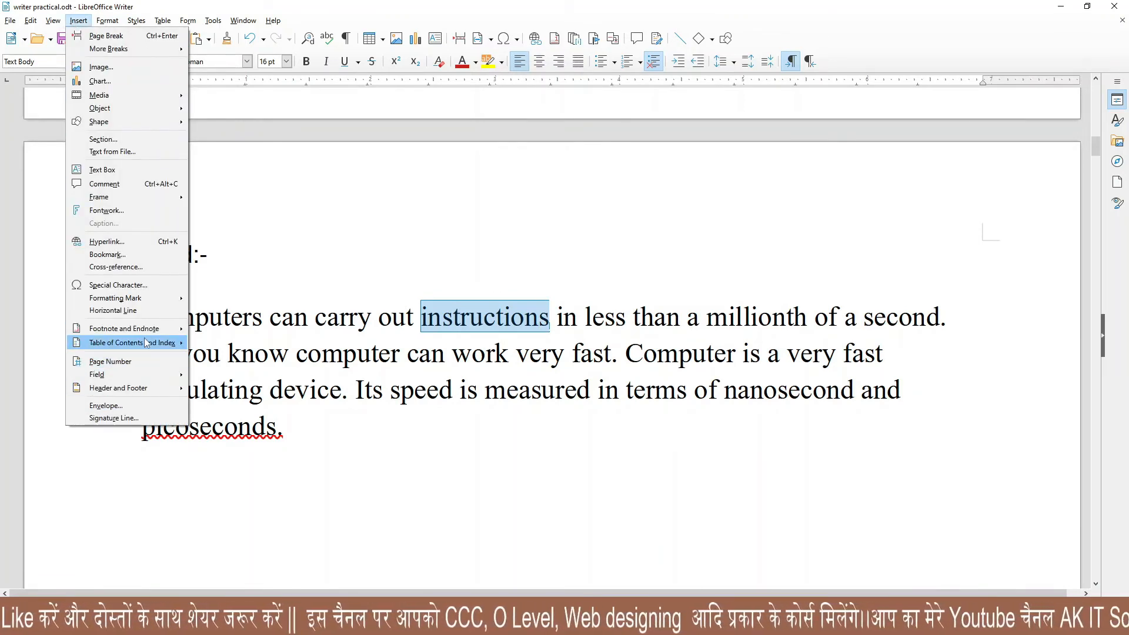
{"action": "mouse_move", "coordinate": [146, 342]}
{"action": "left_click", "coordinate": [226, 363]}
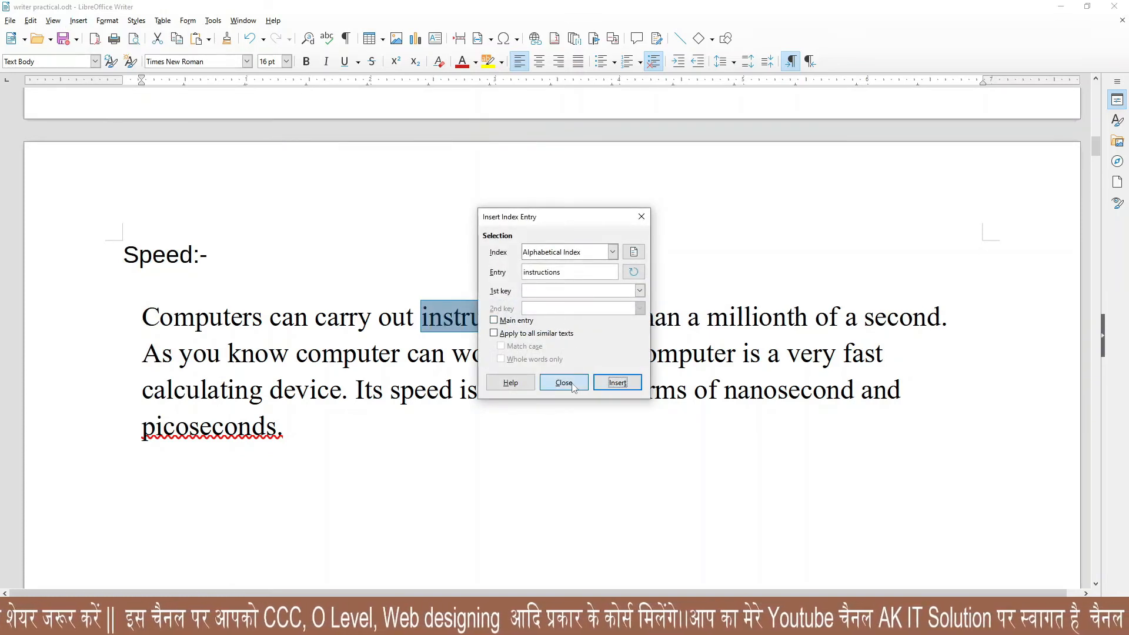
{"action": "left_click", "coordinate": [563, 382]}
Mark the word "millionth" in the Speed paragraph as an Alphabetical Index entry.
{"action": "left_click_drag", "start_coordinate": [709, 316], "coordinate": [809, 315]}
{"action": "left_click", "coordinate": [79, 20]}
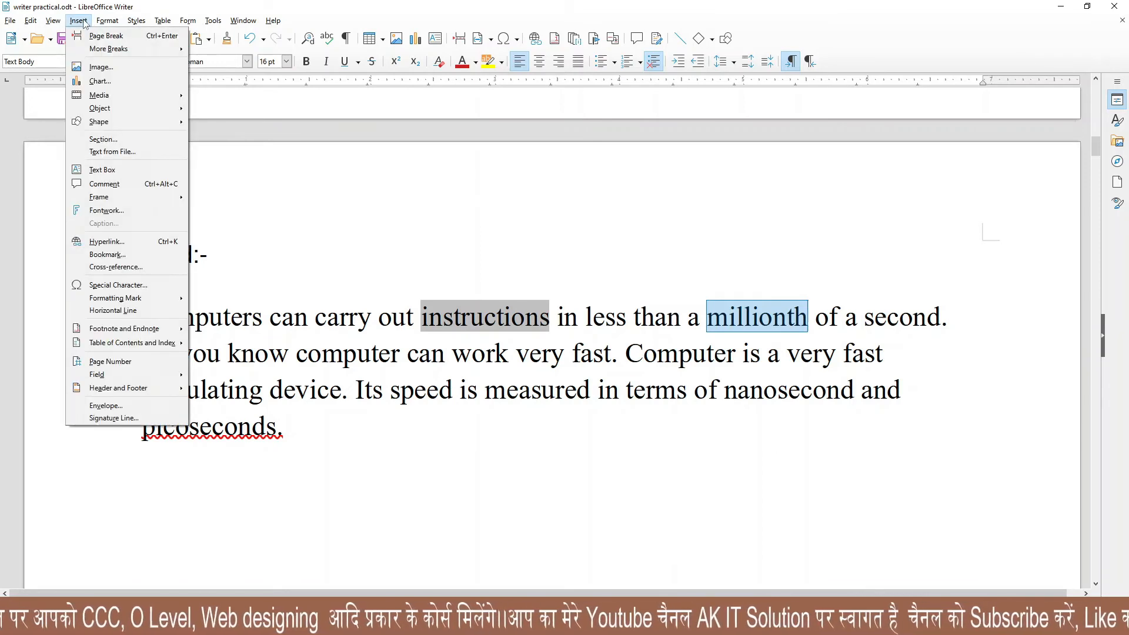
{"action": "mouse_move", "coordinate": [128, 344]}
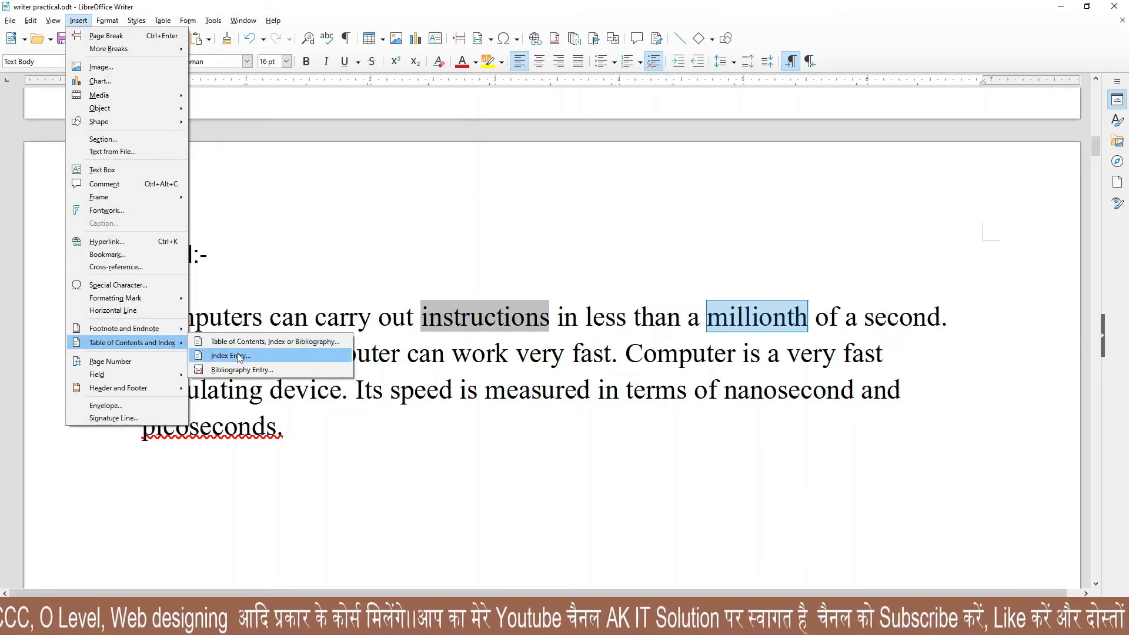
{"action": "left_click", "coordinate": [235, 355]}
{"action": "left_click", "coordinate": [617, 382]}
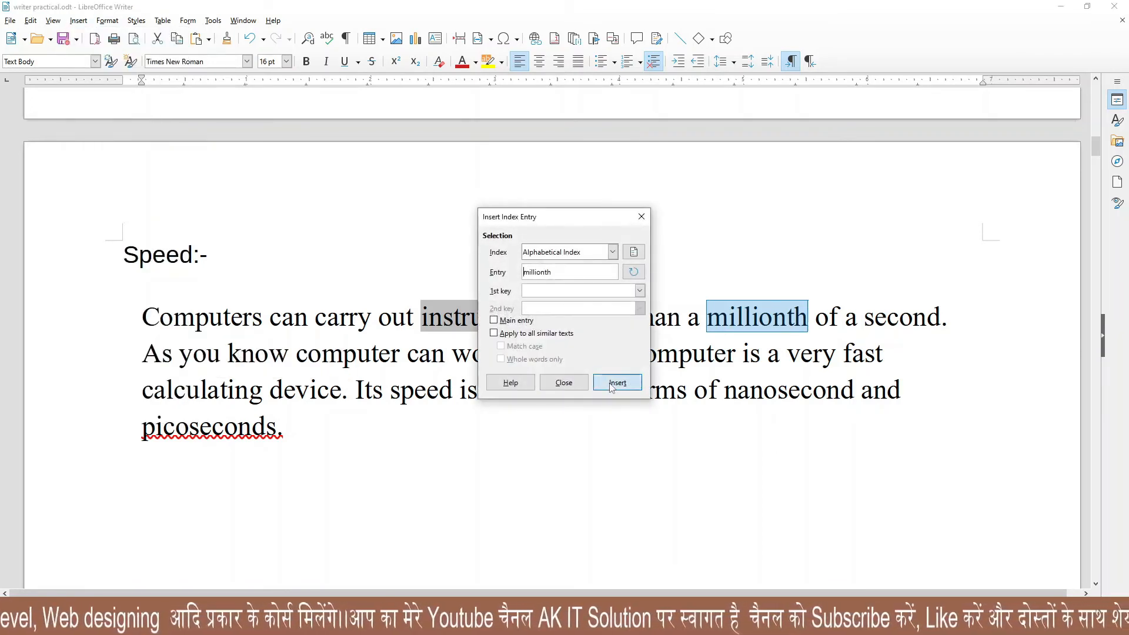
{"action": "left_click", "coordinate": [564, 382]}
Mark the word "consistently" in the paragraph under the Accuracy heading as an Alphabetical Index entry.
{"action": "scroll", "coordinate": [355, 346], "scroll_direction": "down", "scroll_amount": 5}
{"action": "scroll", "coordinate": [354, 345], "scroll_direction": "down", "scroll_amount": 10}
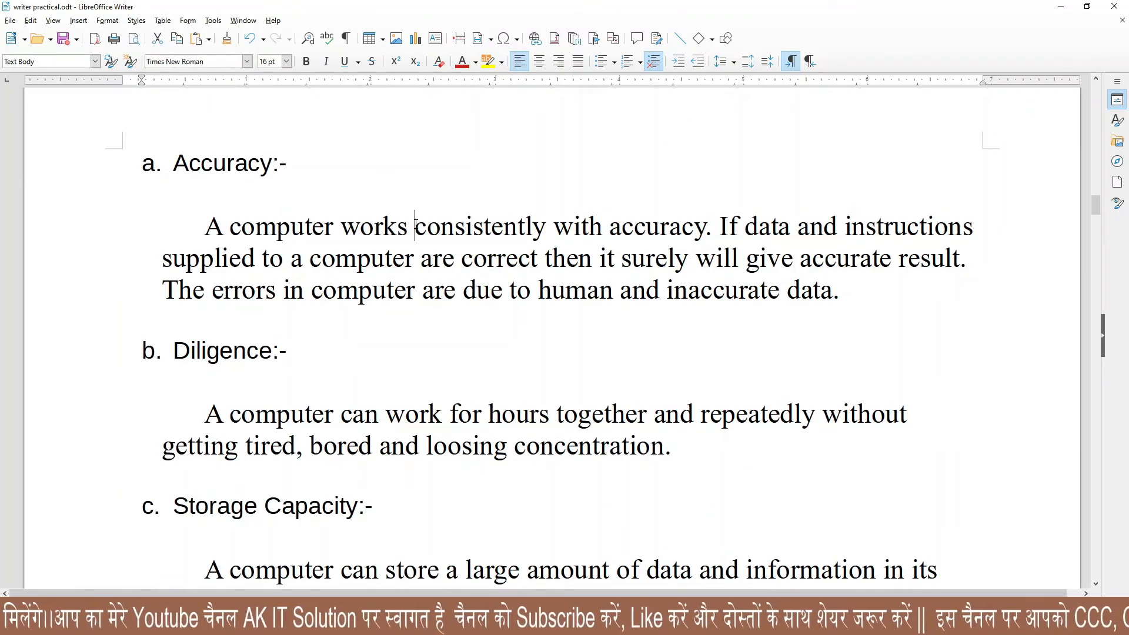
{"action": "left_click_drag", "start_coordinate": [415, 226], "coordinate": [546, 228]}
{"action": "left_click", "coordinate": [78, 21]}
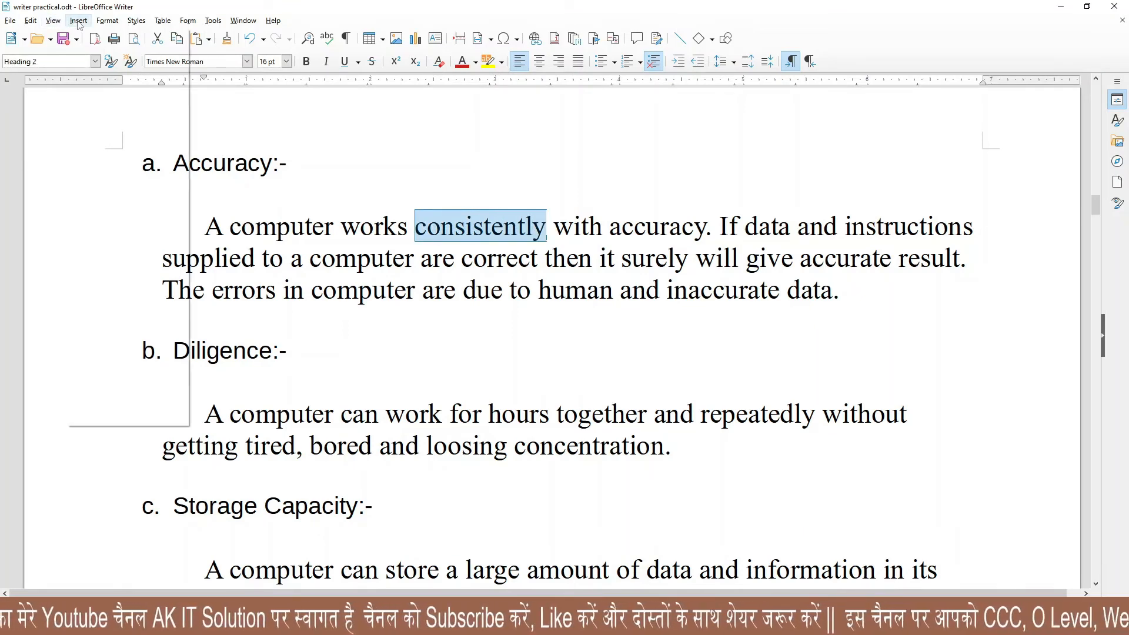
{"action": "mouse_move", "coordinate": [138, 342]}
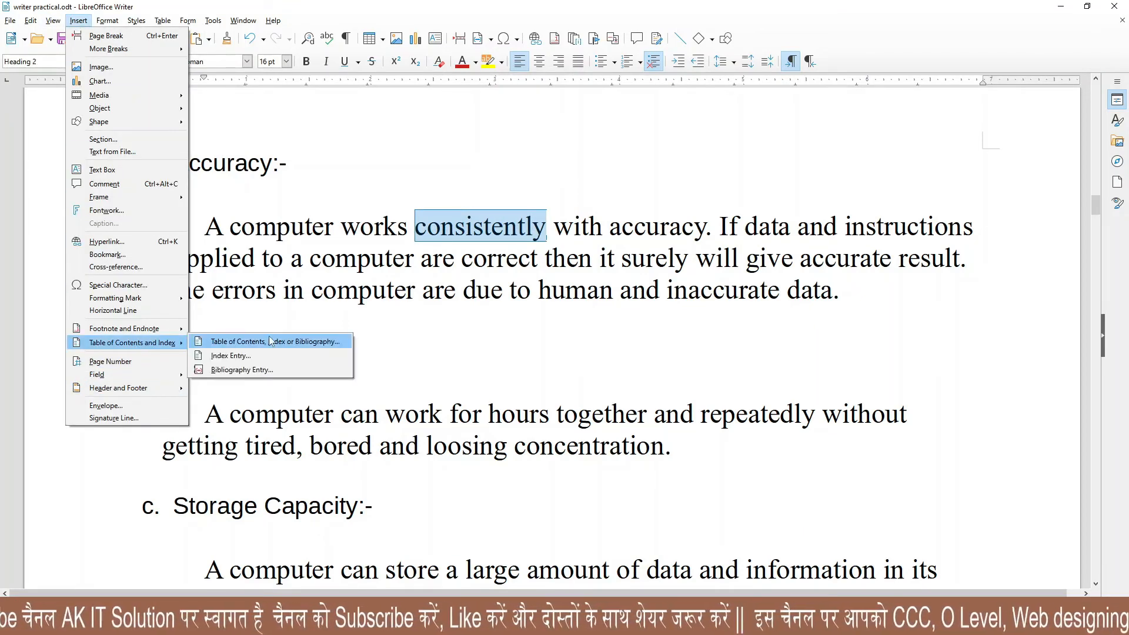
{"action": "left_click", "coordinate": [271, 355]}
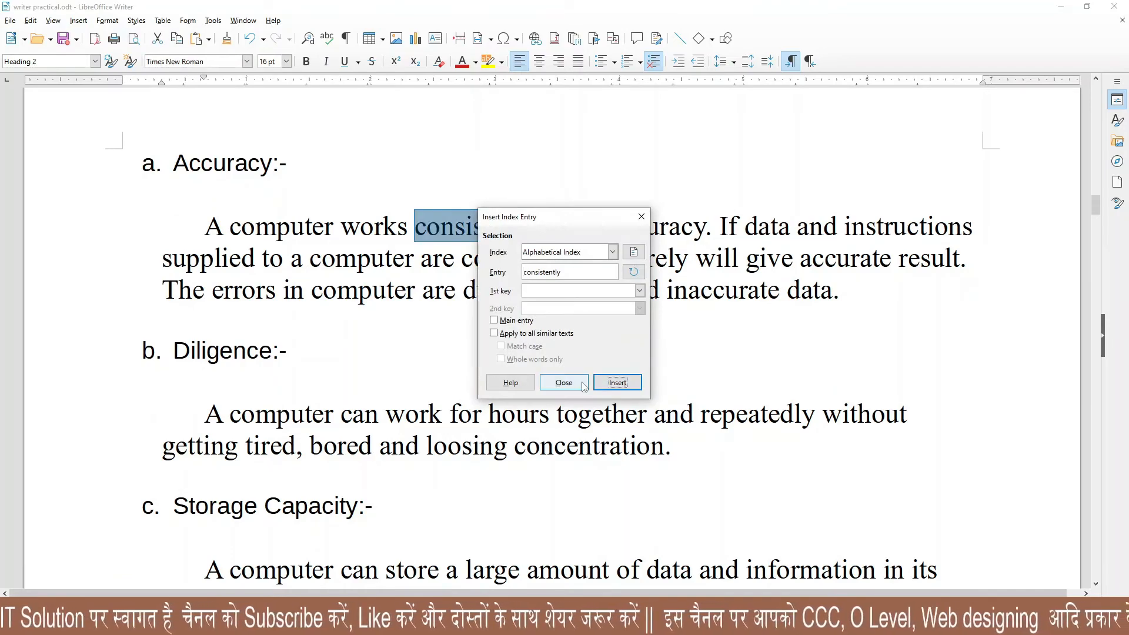
{"action": "left_click", "coordinate": [585, 386]}
{"action": "left_click", "coordinate": [436, 358]}
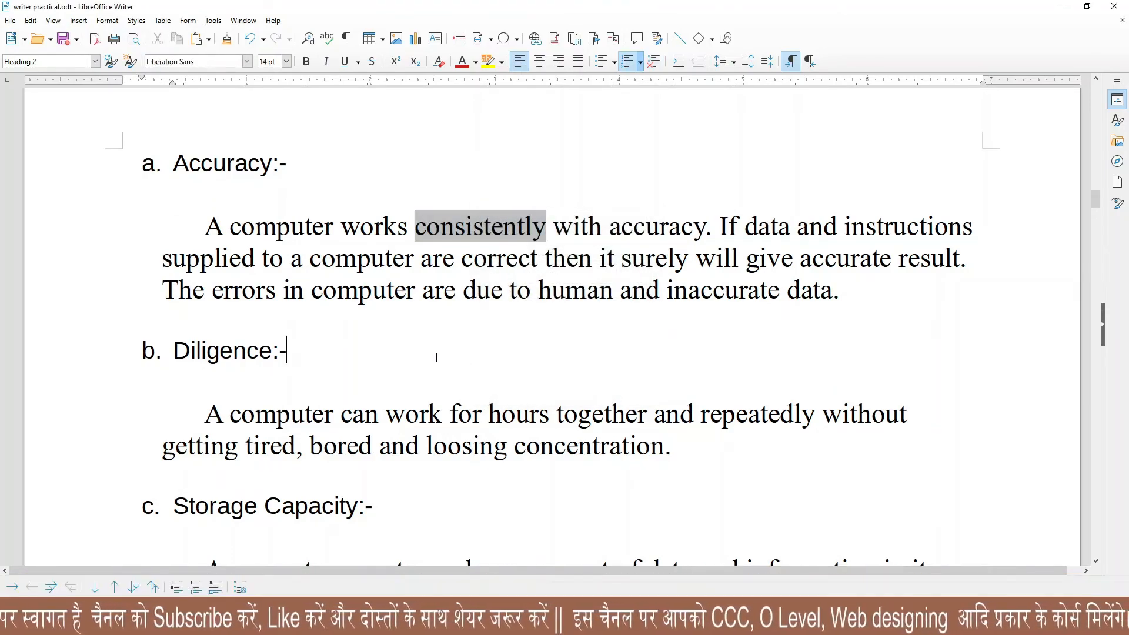
Set up a new index of type Alphabetical Index, titled "index", in the empty space between the table of contents and the Computer heading.
{"action": "key", "text": "ctrl+Home"}
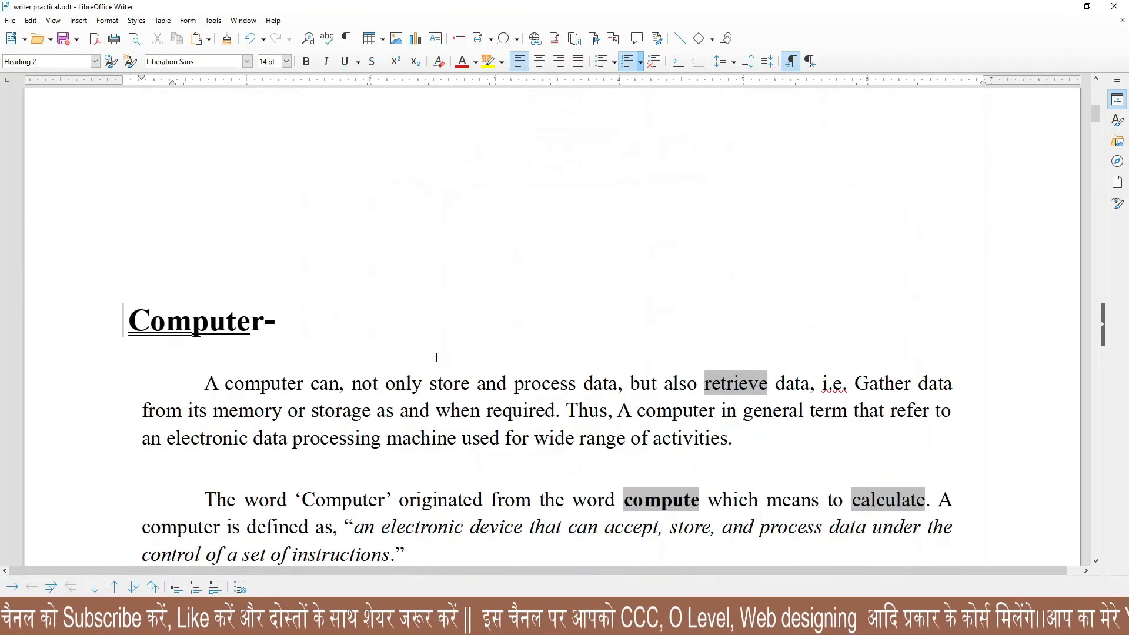
{"action": "scroll", "coordinate": [436, 357], "scroll_direction": "up", "scroll_amount": 9}
{"action": "scroll", "coordinate": [437, 358], "scroll_direction": "down", "scroll_amount": 5}
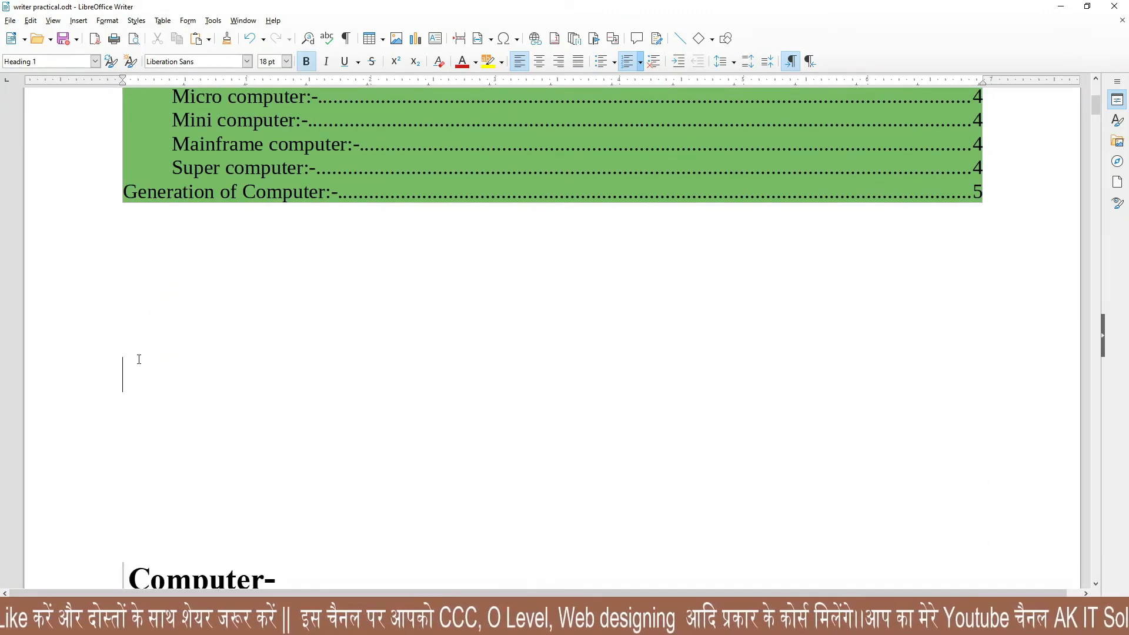
{"action": "scroll", "coordinate": [161, 341], "scroll_direction": "up", "scroll_amount": 4}
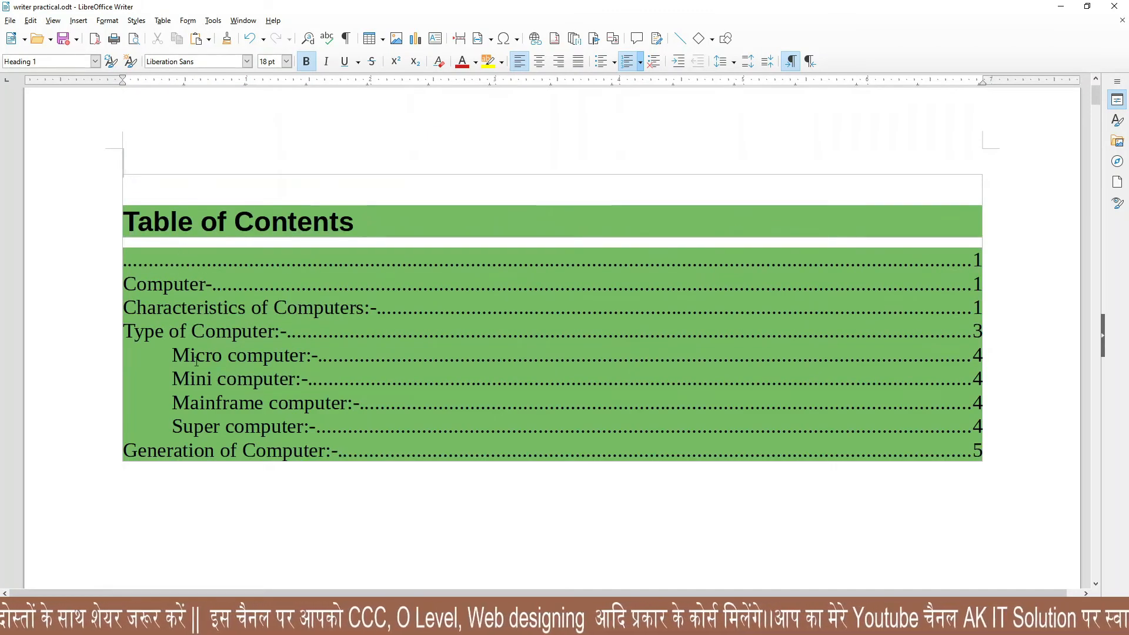
{"action": "scroll", "coordinate": [154, 352], "scroll_direction": "down", "scroll_amount": 3}
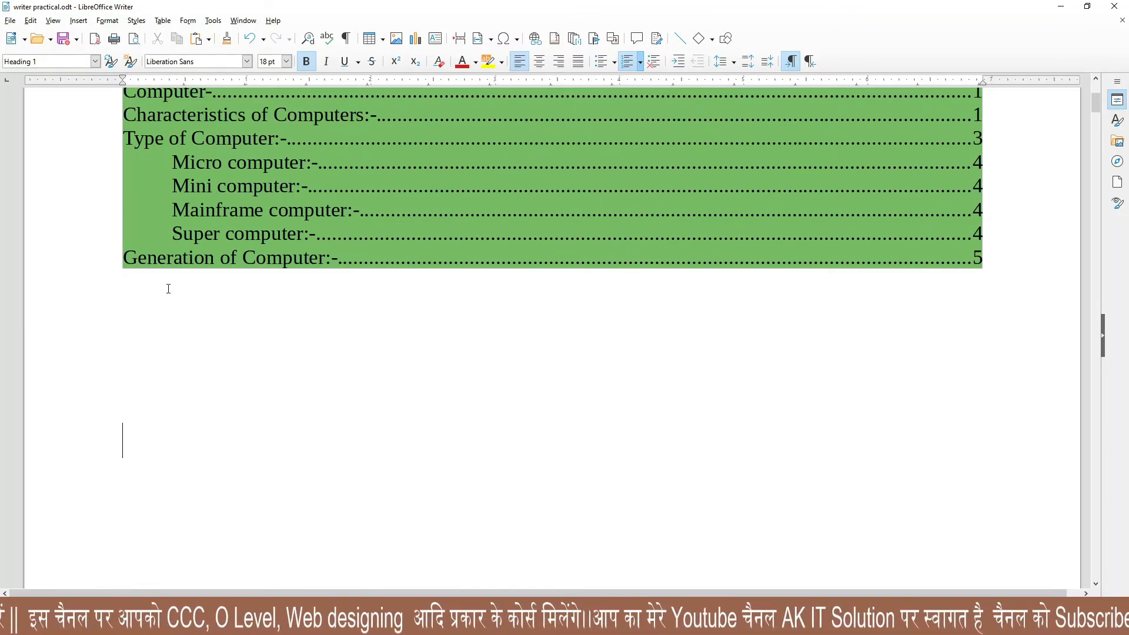
{"action": "left_click", "coordinate": [71, 22]}
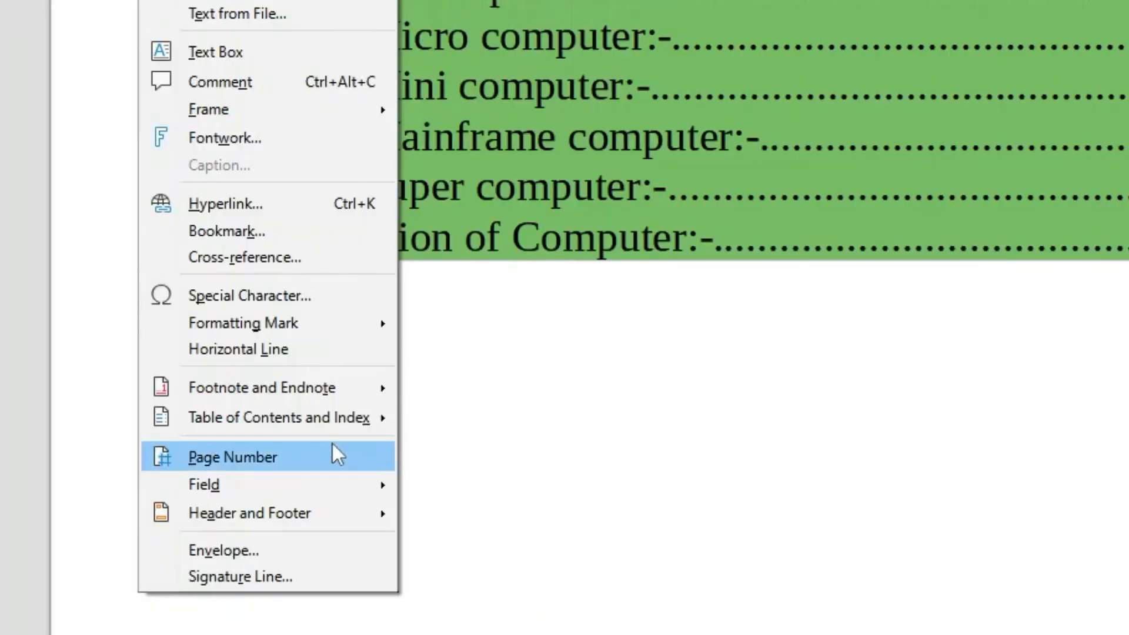
{"action": "mouse_move", "coordinate": [143, 344]}
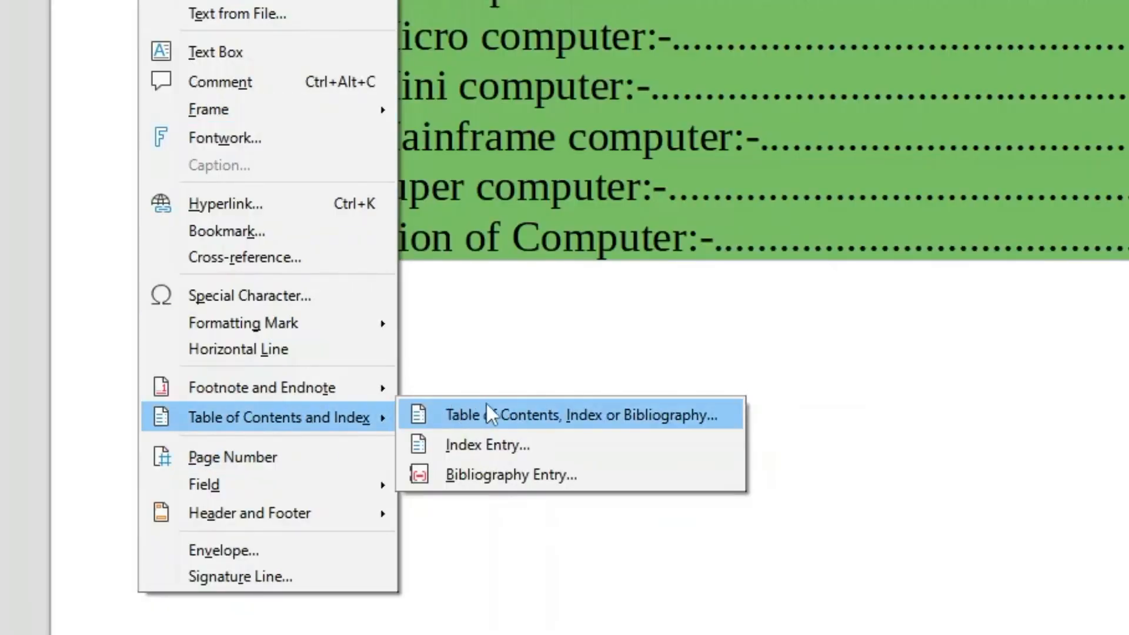
{"action": "left_click", "coordinate": [523, 417]}
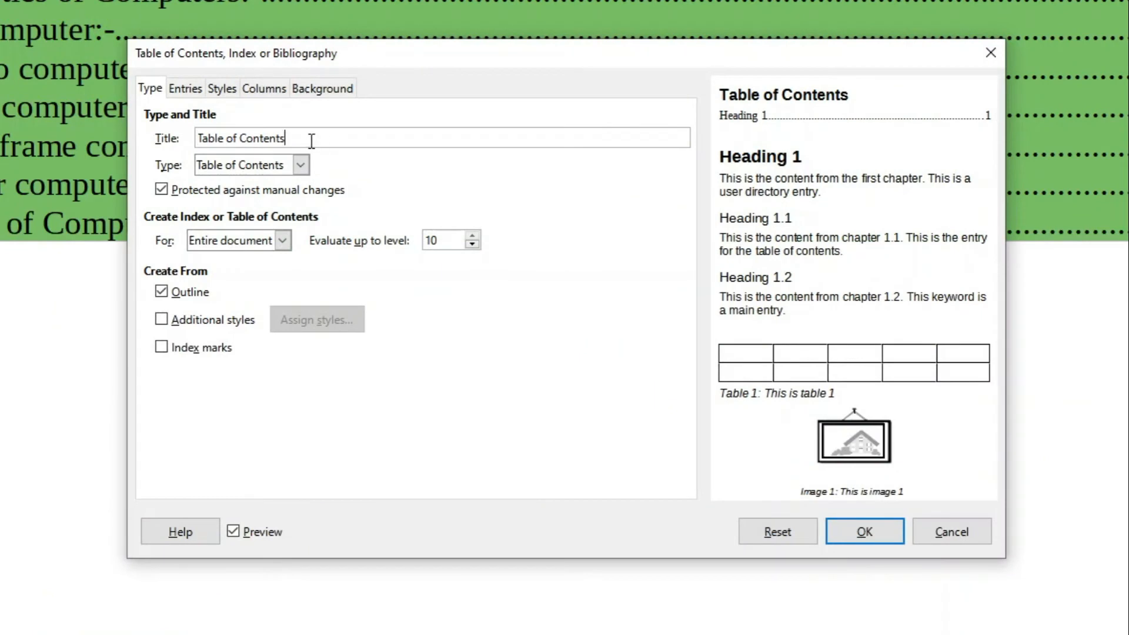
{"action": "left_click_drag", "start_coordinate": [312, 142], "coordinate": [130, 138]}
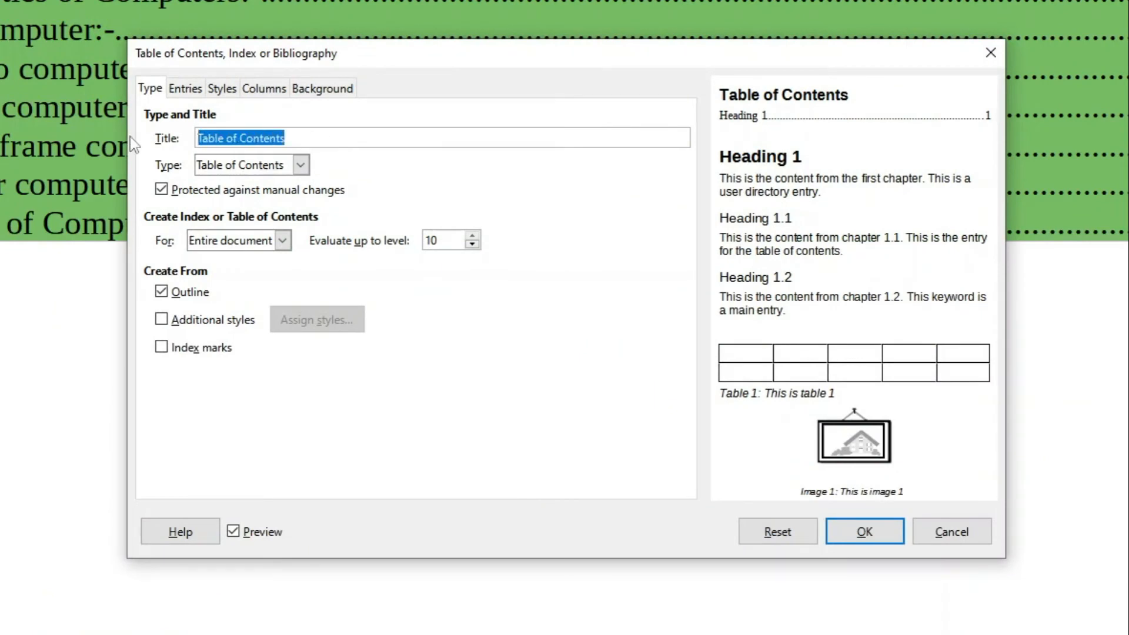
{"action": "type", "text": "index"}
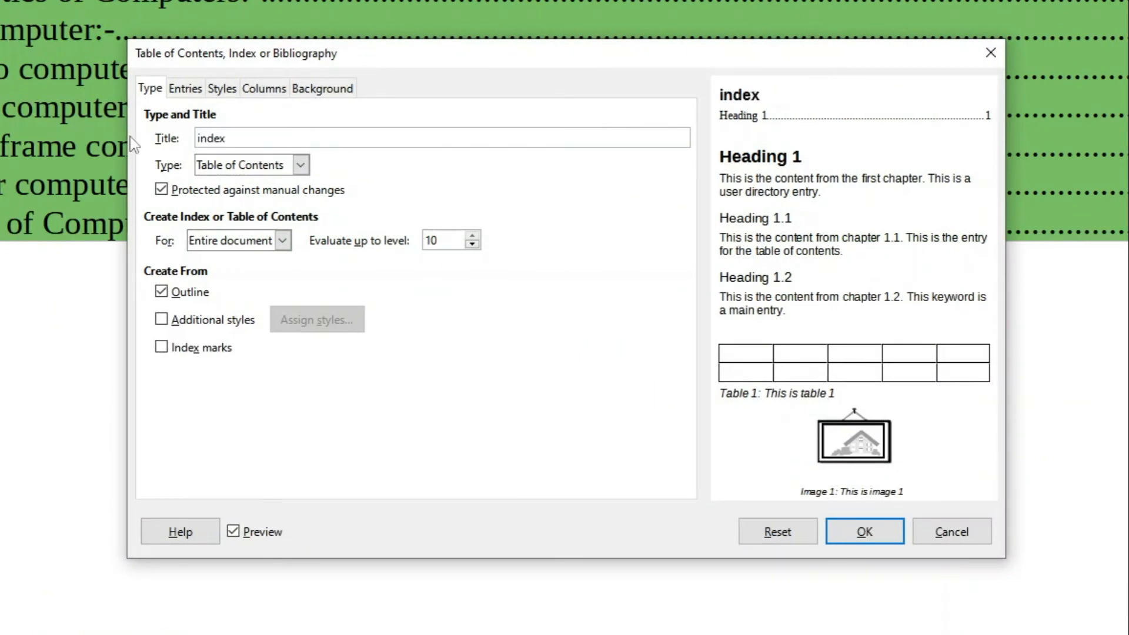
{"action": "left_click", "coordinate": [300, 166]}
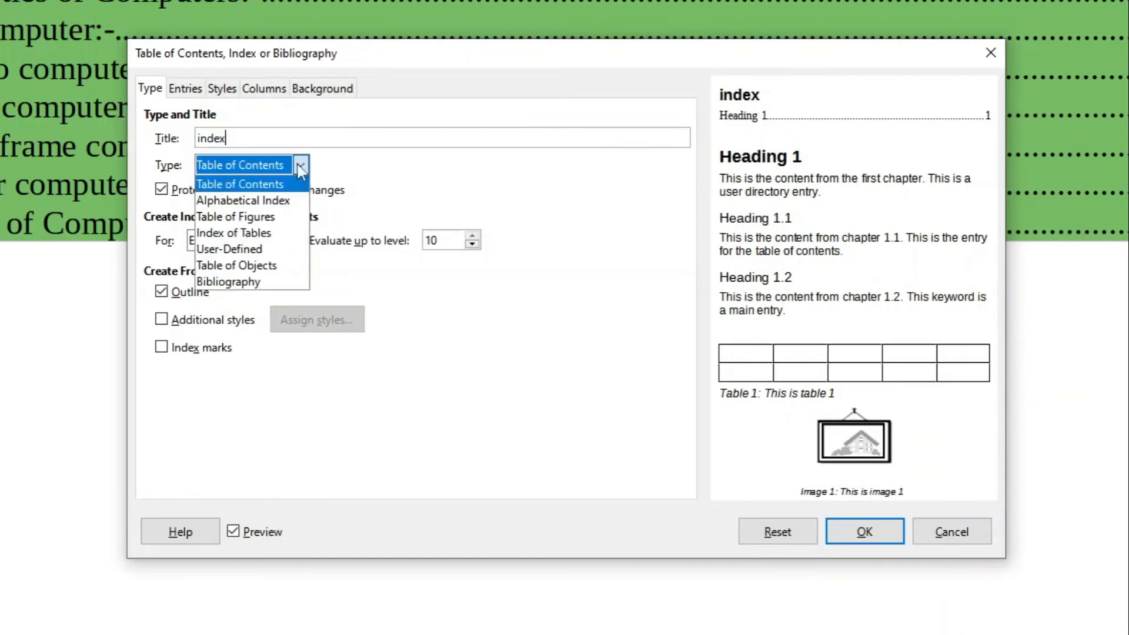
{"action": "left_click", "coordinate": [270, 201]}
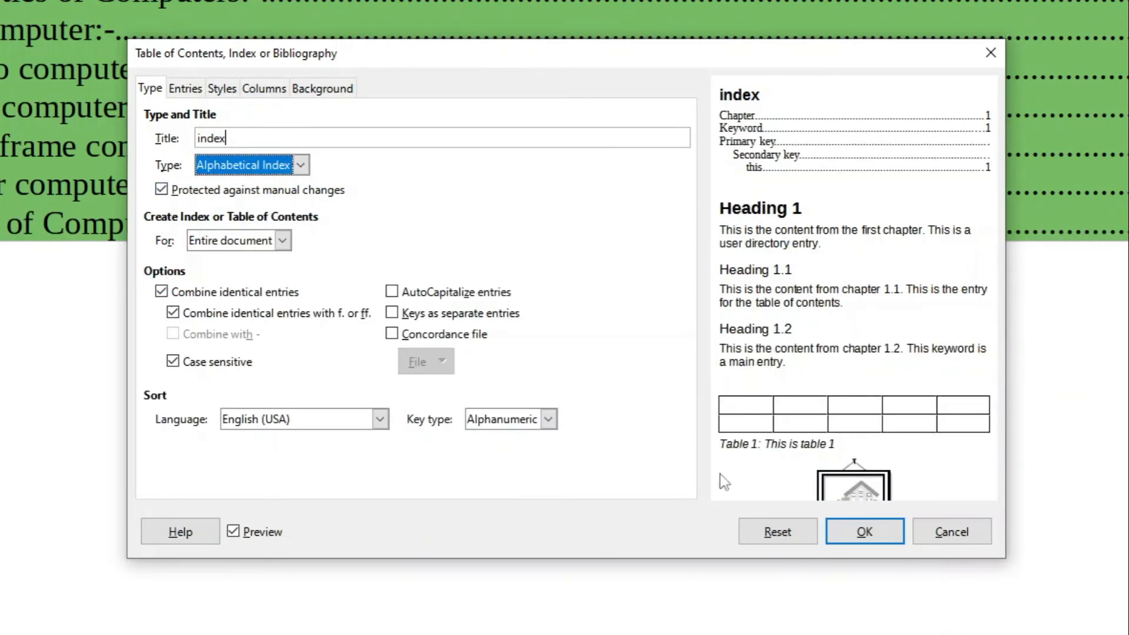
Give the alphabetical index a solid orange background, hex ff860d, and insert it below the table of contents.
{"action": "left_click", "coordinate": [316, 91]}
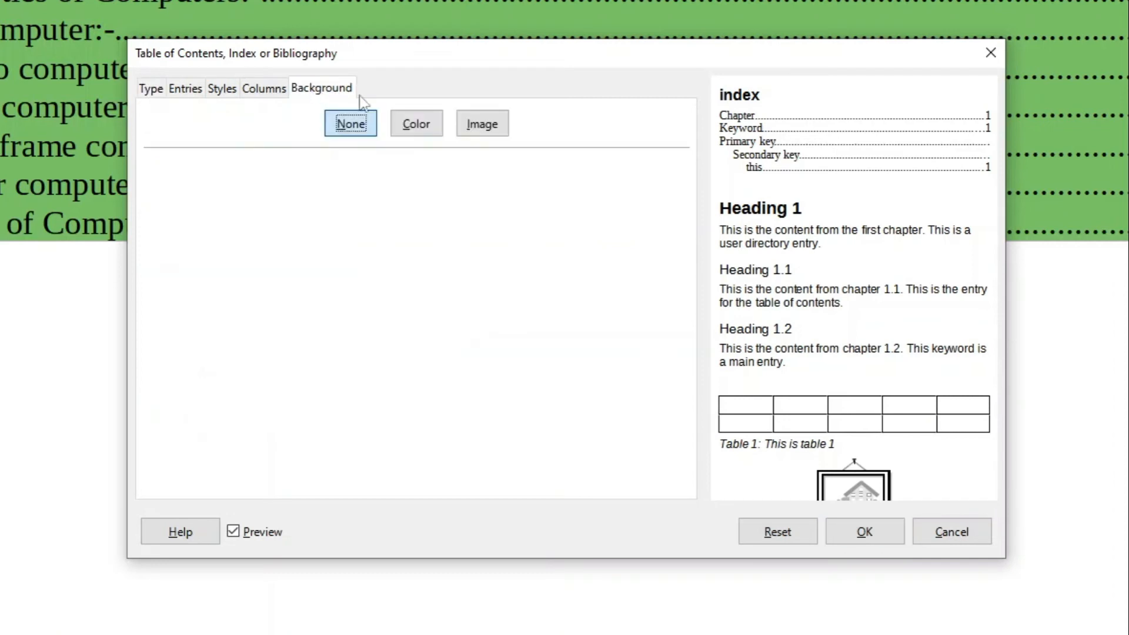
{"action": "left_click", "coordinate": [414, 122]}
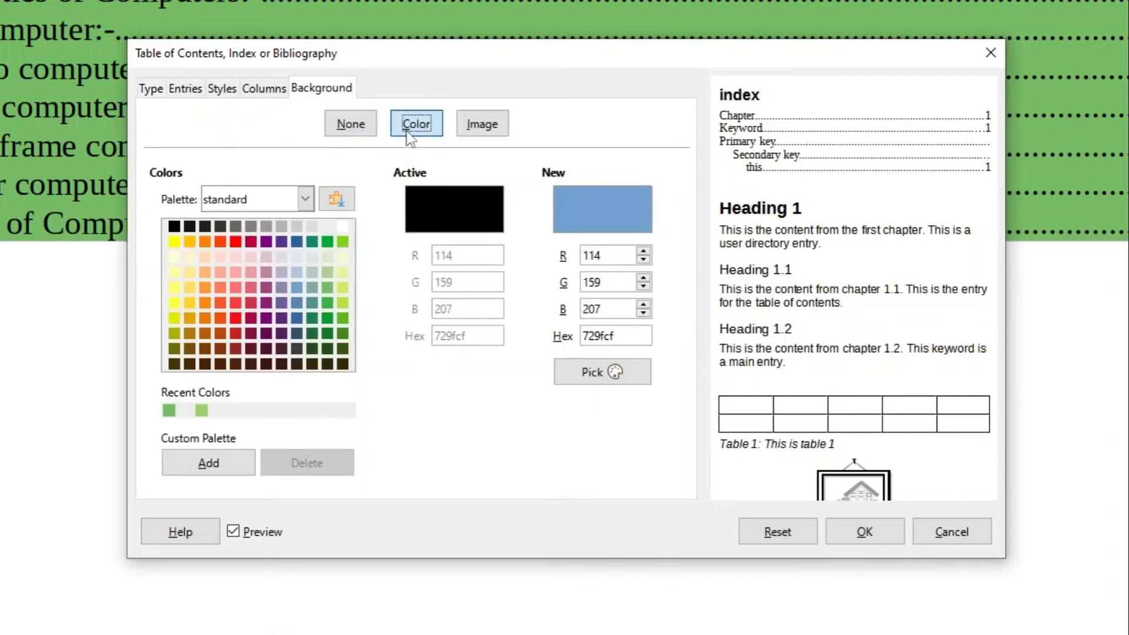
{"action": "left_click", "coordinate": [201, 303]}
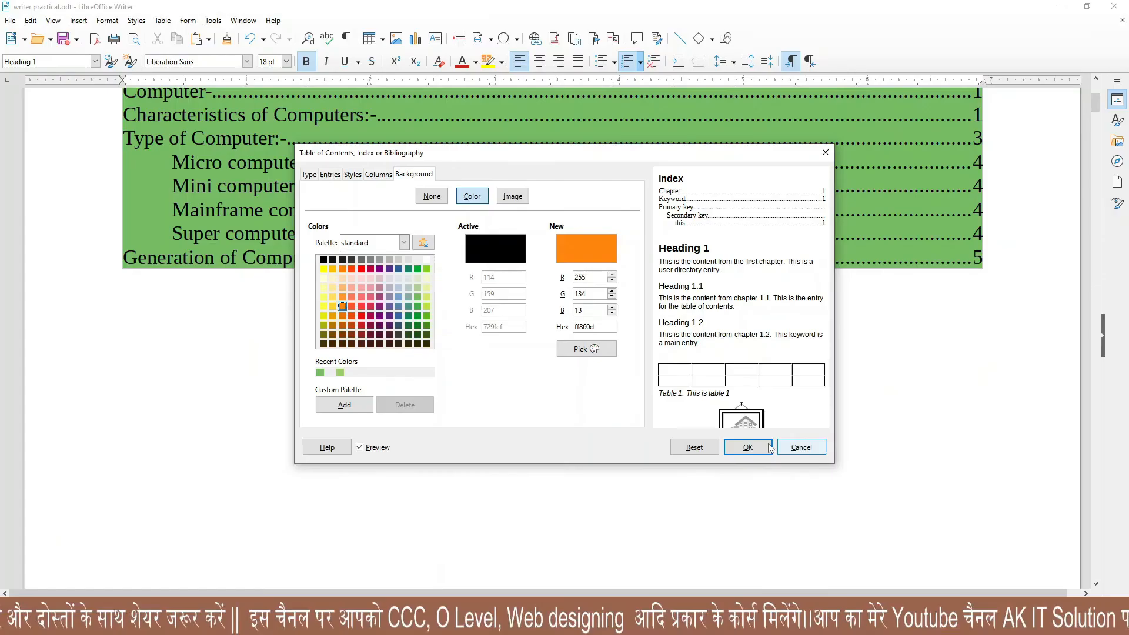
{"action": "left_click", "coordinate": [747, 447]}
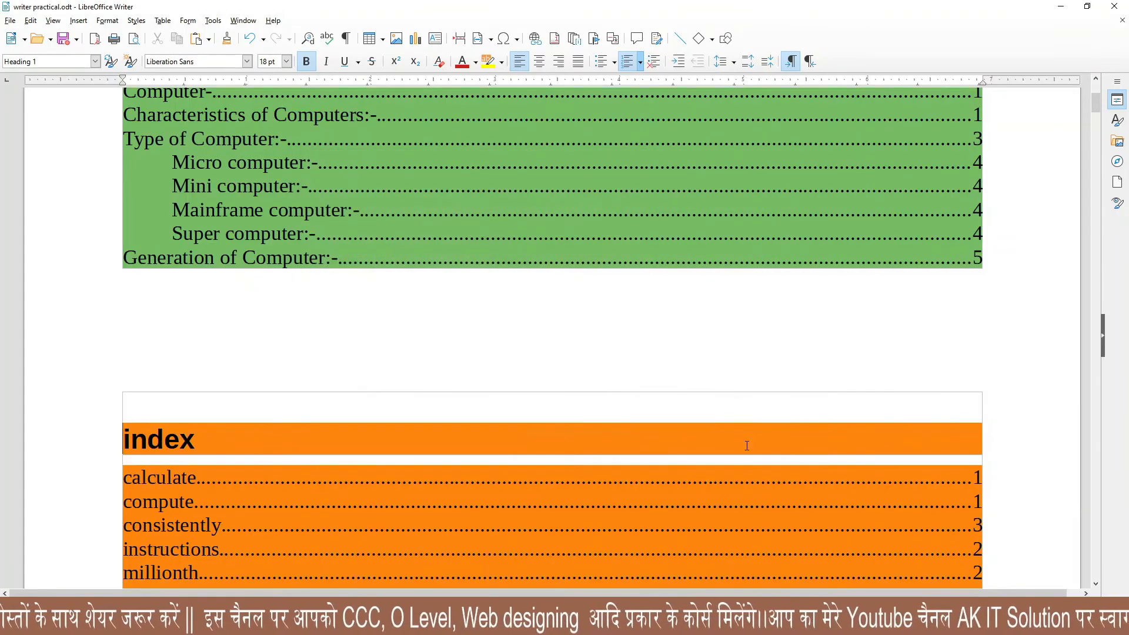
{"action": "scroll", "coordinate": [592, 410], "scroll_direction": "down", "scroll_amount": 5}
{"action": "left_click", "coordinate": [390, 483]}
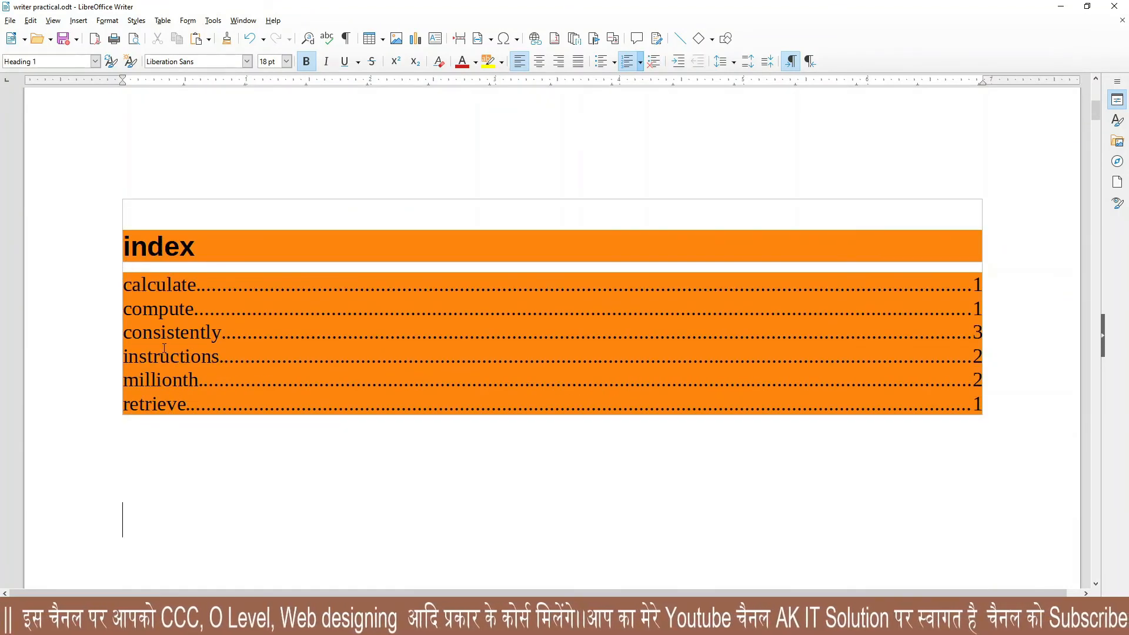
{"action": "left_click", "coordinate": [133, 285]}
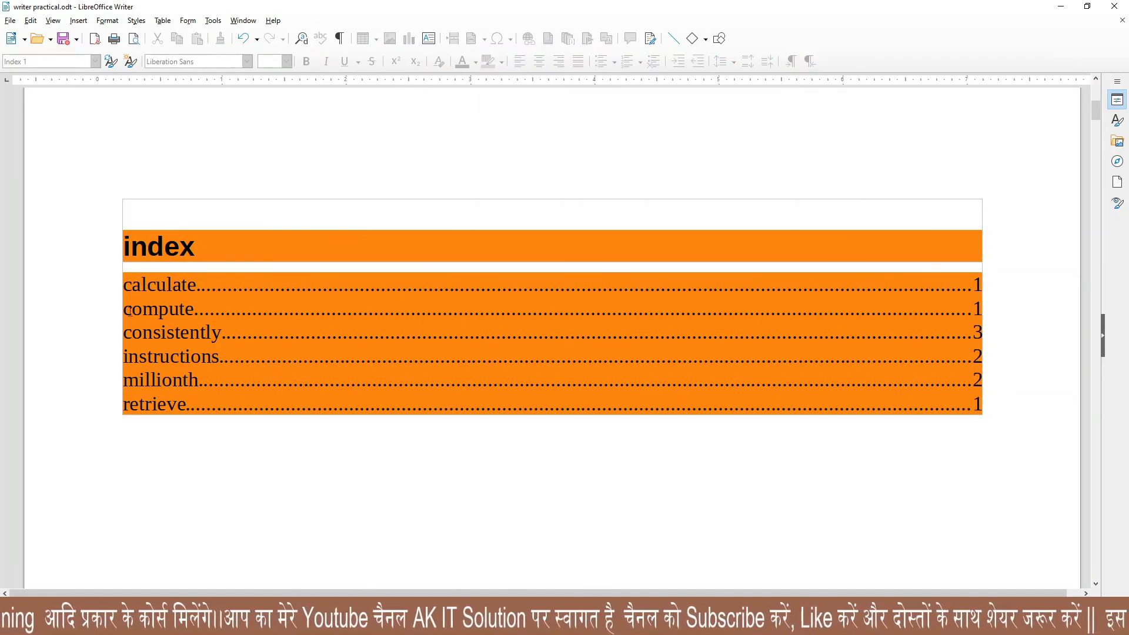
Review the alphabetical index entries and the page number listed for each word.
{"action": "left_click_drag", "start_coordinate": [130, 312], "coordinate": [506, 309]}
{"action": "left_click", "coordinate": [933, 306]}
{"action": "left_click", "coordinate": [142, 336]}
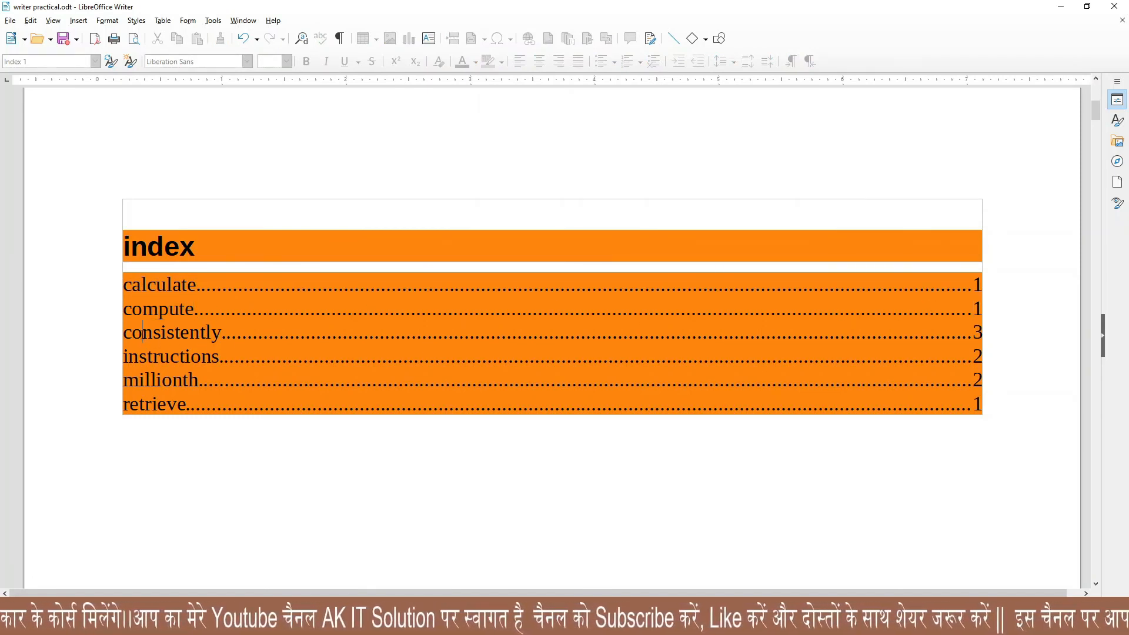
{"action": "left_click_drag", "start_coordinate": [143, 336], "coordinate": [589, 343]}
{"action": "left_click_drag", "start_coordinate": [948, 339], "coordinate": [946, 346]}
{"action": "left_click", "coordinate": [320, 417]}
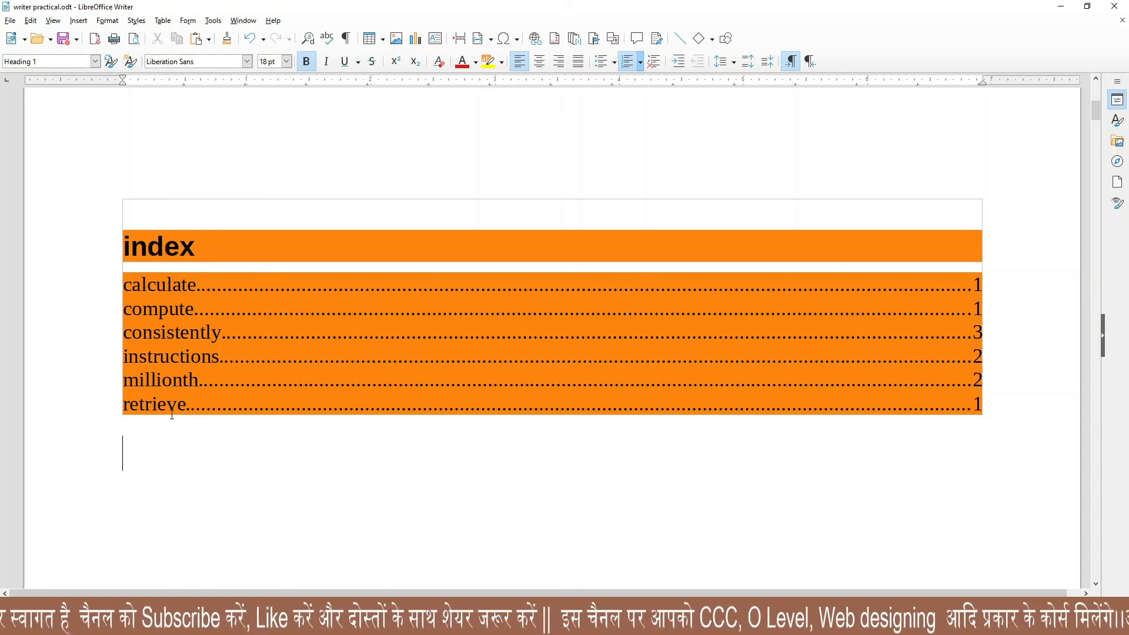
{"action": "left_click", "coordinate": [79, 21]}
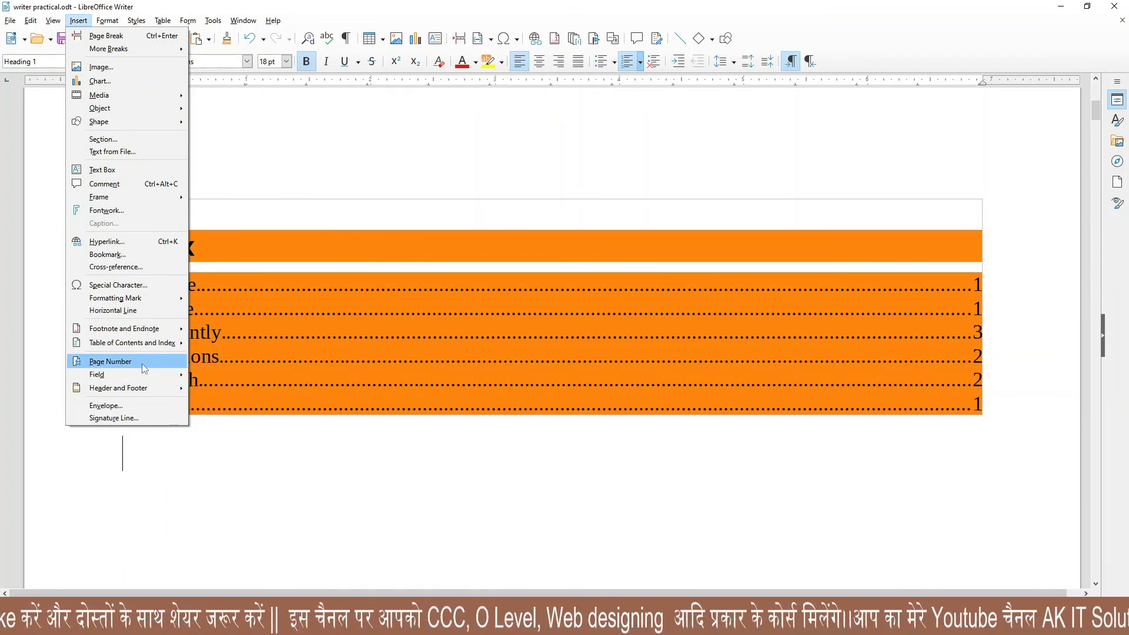
{"action": "left_click", "coordinate": [308, 481]}
{"action": "scroll", "coordinate": [310, 482], "scroll_direction": "up", "scroll_amount": 1}
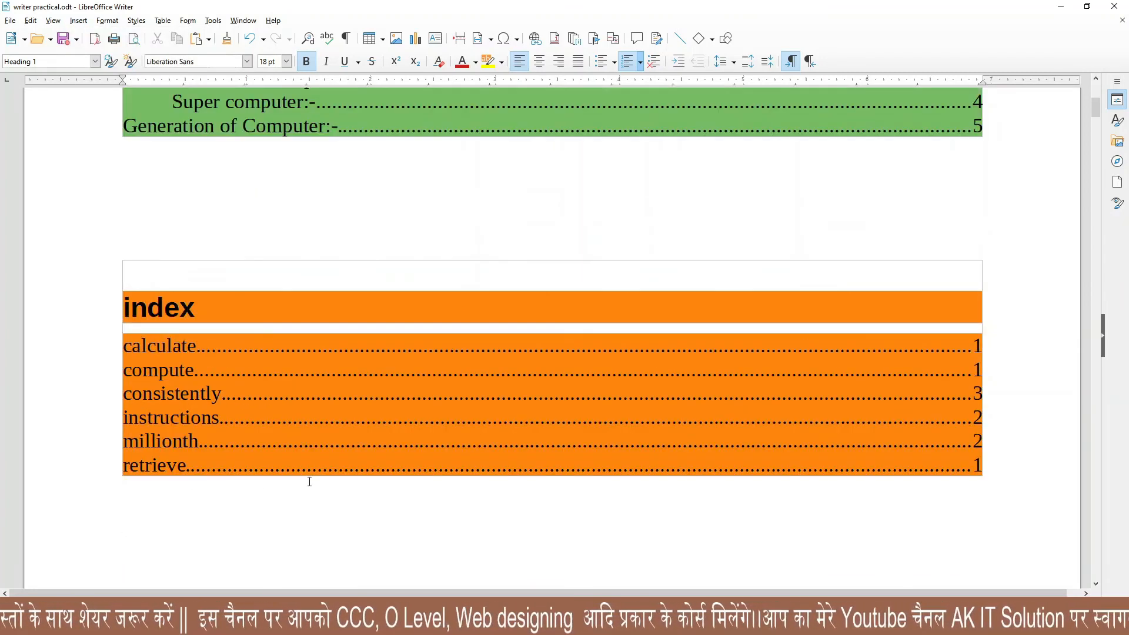
{"action": "scroll", "coordinate": [310, 482], "scroll_direction": "up", "scroll_amount": 1}
{"action": "left_click", "coordinate": [78, 20]}
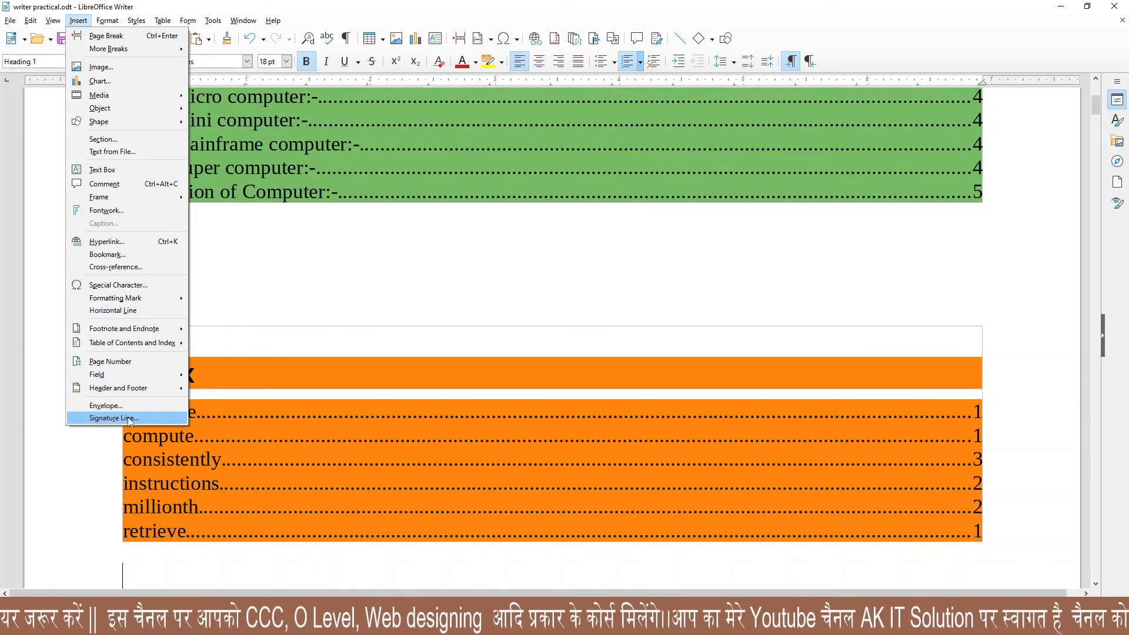
{"action": "left_click", "coordinate": [368, 289]}
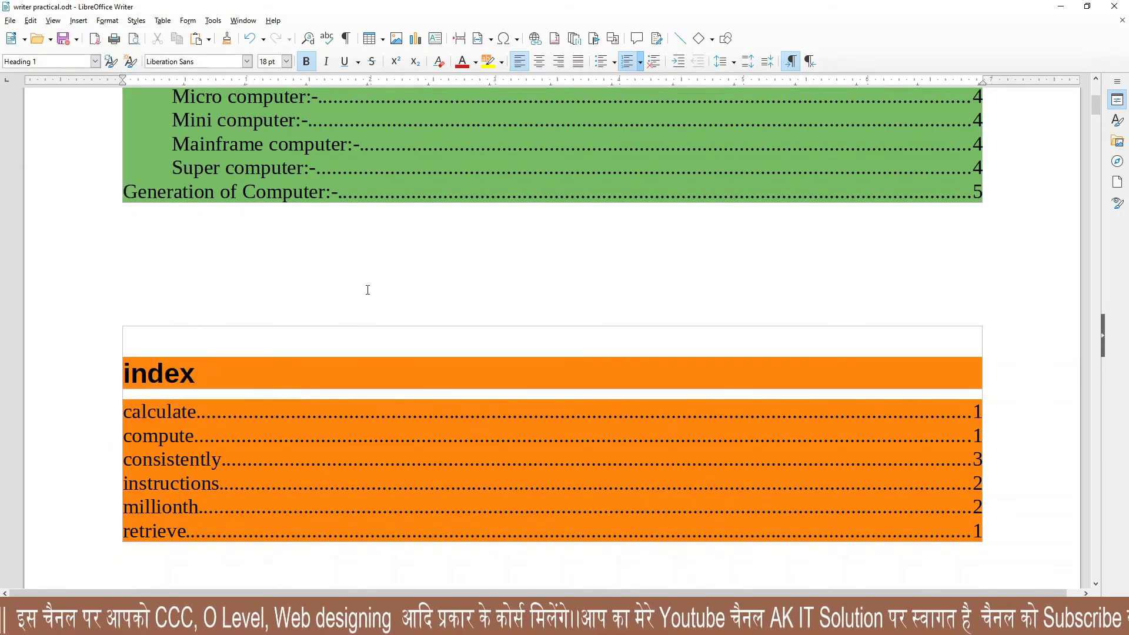
Minimize the document window.
{"action": "left_click", "coordinate": [1063, 6]}
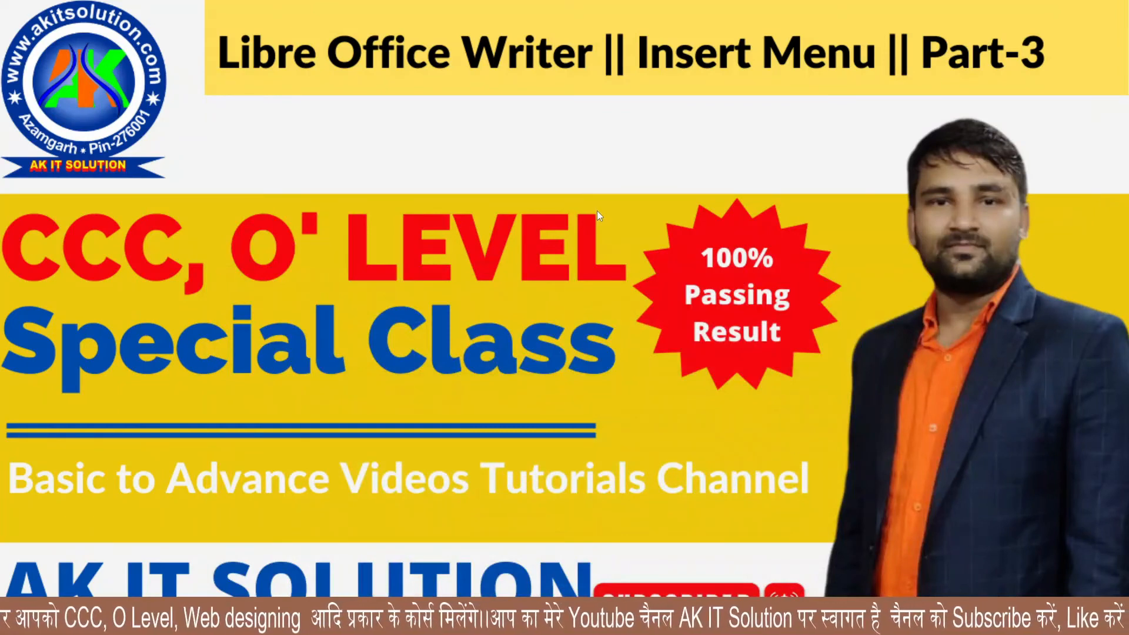